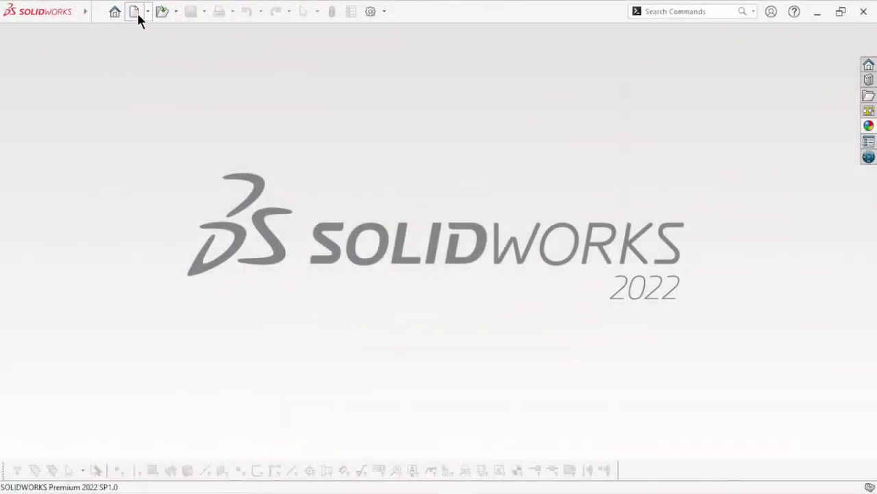
- Create a new part document and apply the Plain White scene background
{"action": "left_click", "coordinate": [137, 12]}
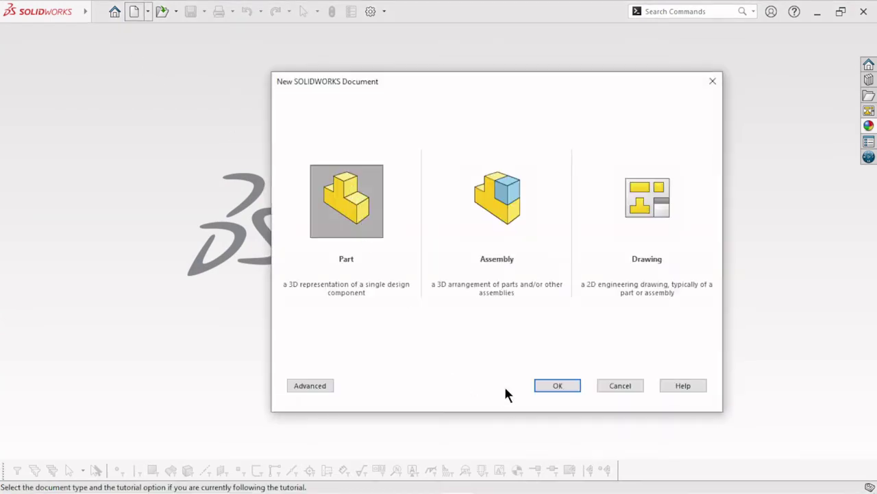
{"action": "left_click", "coordinate": [560, 382]}
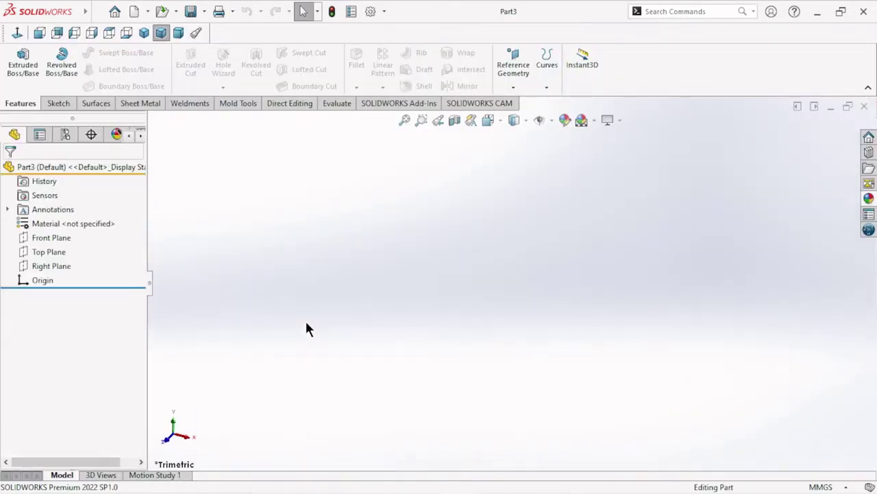
{"action": "left_click", "coordinate": [594, 121]}
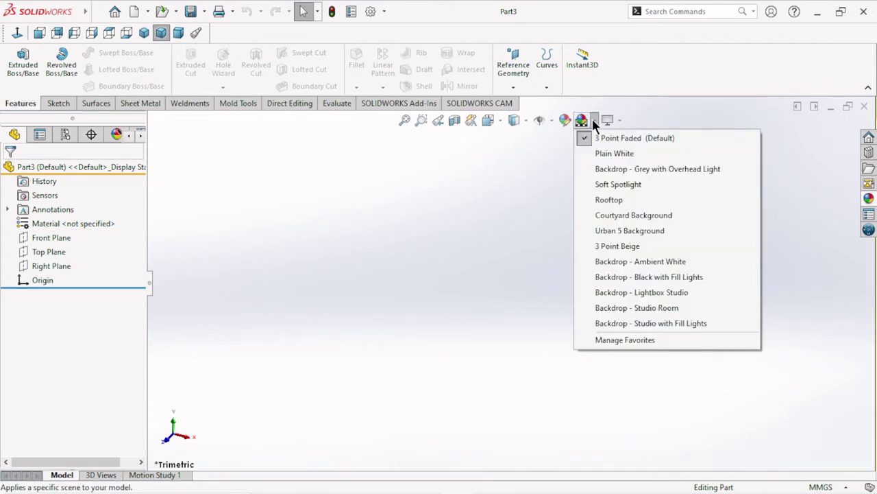
{"action": "left_click", "coordinate": [597, 198]}
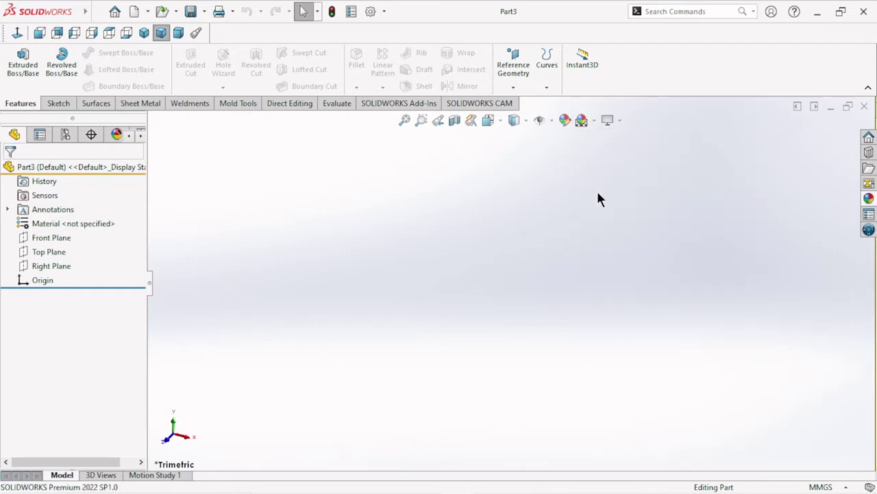
{"action": "left_click", "coordinate": [594, 120]}
{"action": "left_click", "coordinate": [598, 152]}
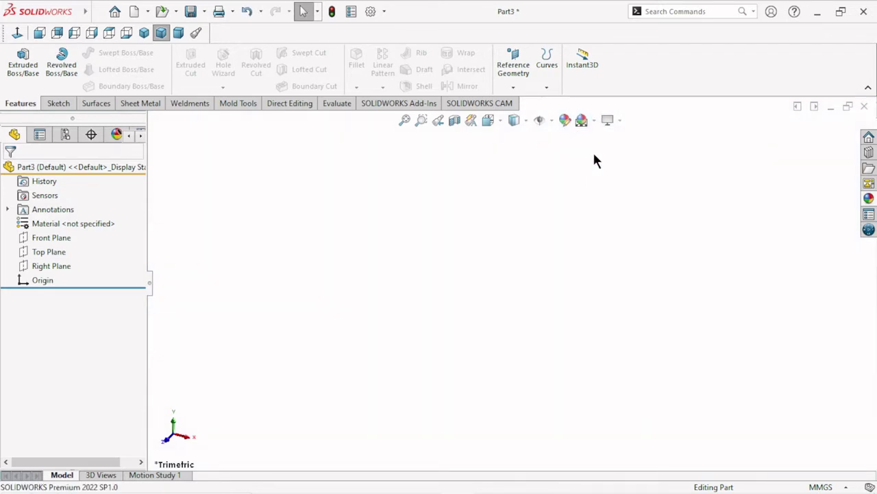
- Start a sketch on the Front Plane and draw a circle centred at the origin
{"action": "left_click", "coordinate": [42, 266]}
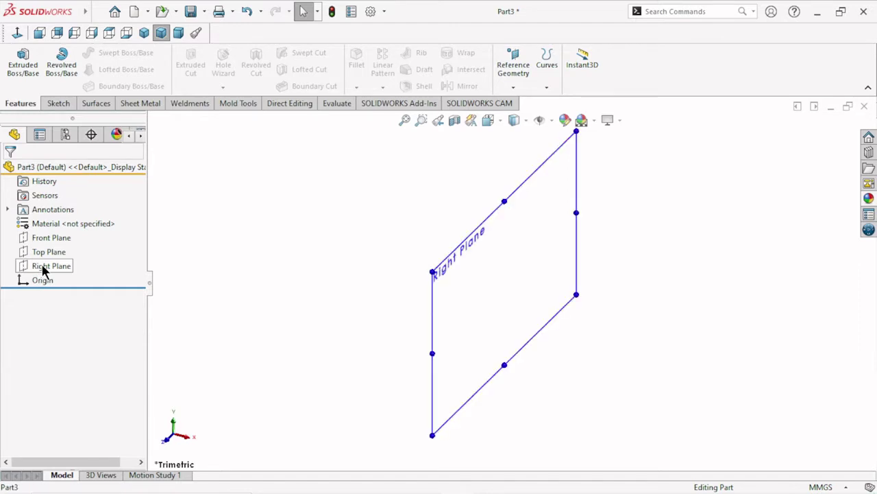
{"action": "key", "text": "Escape"}
{"action": "left_click", "coordinate": [68, 237]}
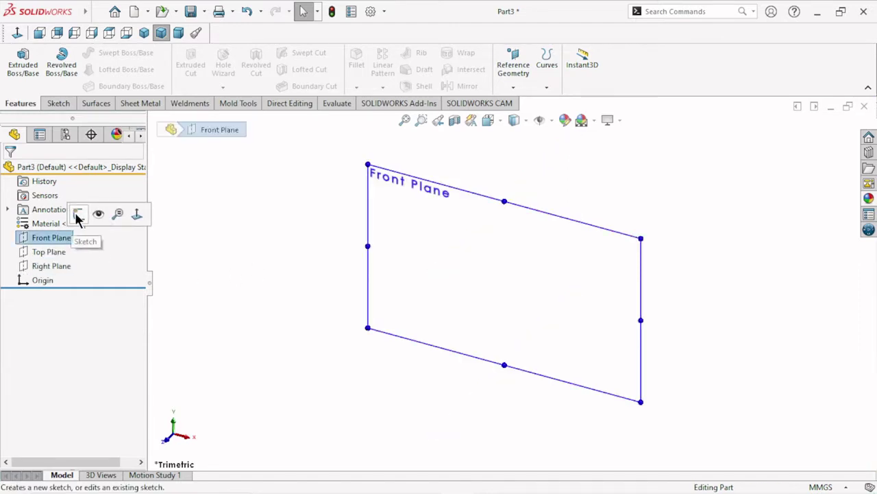
{"action": "left_click", "coordinate": [78, 214]}
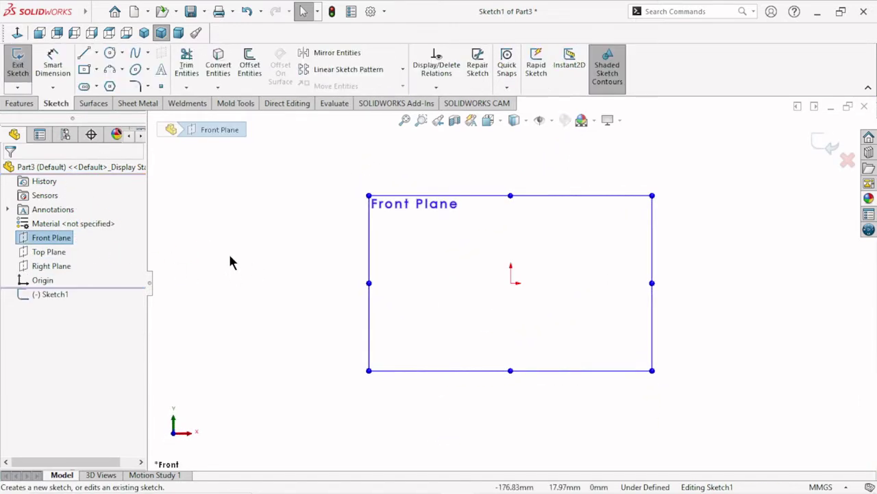
{"action": "left_click", "coordinate": [109, 54]}
{"action": "left_click", "coordinate": [510, 282]}
{"action": "type", "text": "72"}
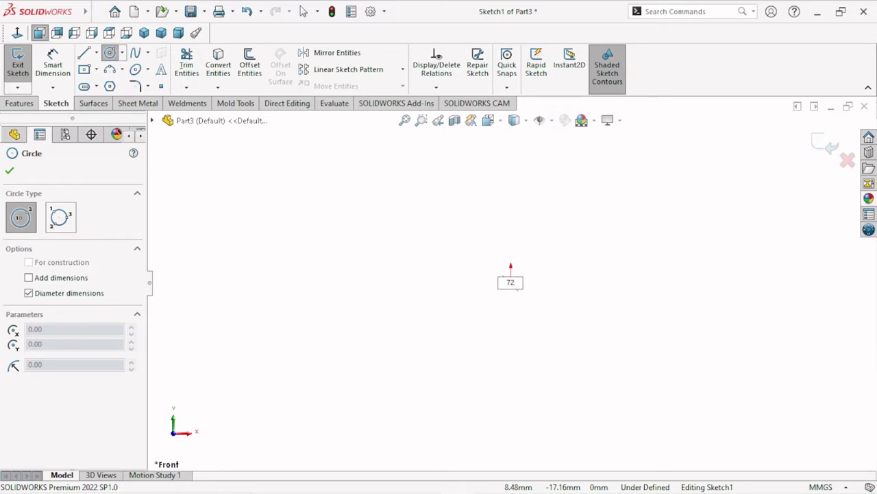
{"action": "left_click", "coordinate": [548, 322]}
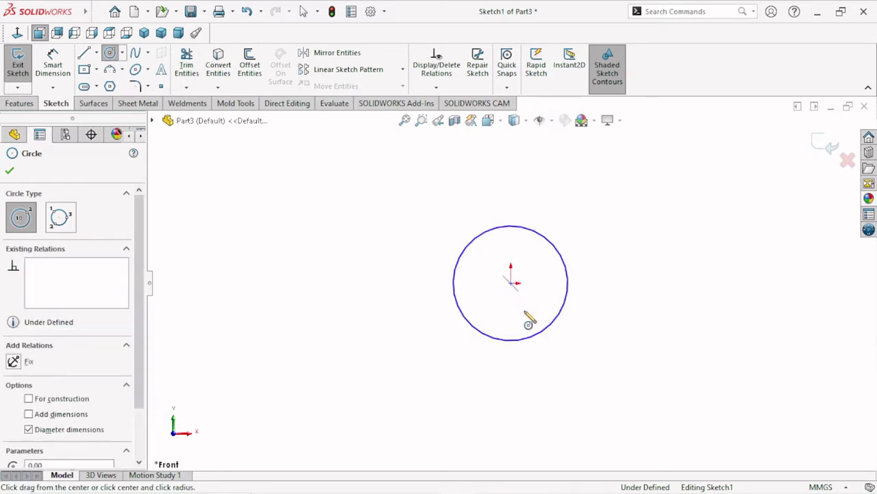
{"action": "left_click", "coordinate": [10, 172]}
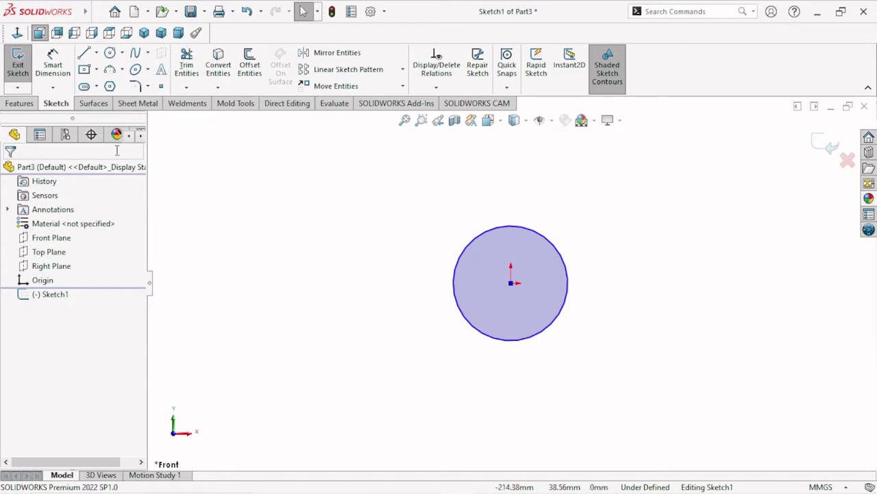
- Draw a 72 mm vertical diameter line from the circle's top quadrant to its bottom
{"action": "key", "text": "l"}
{"action": "left_click", "coordinate": [511, 226]}
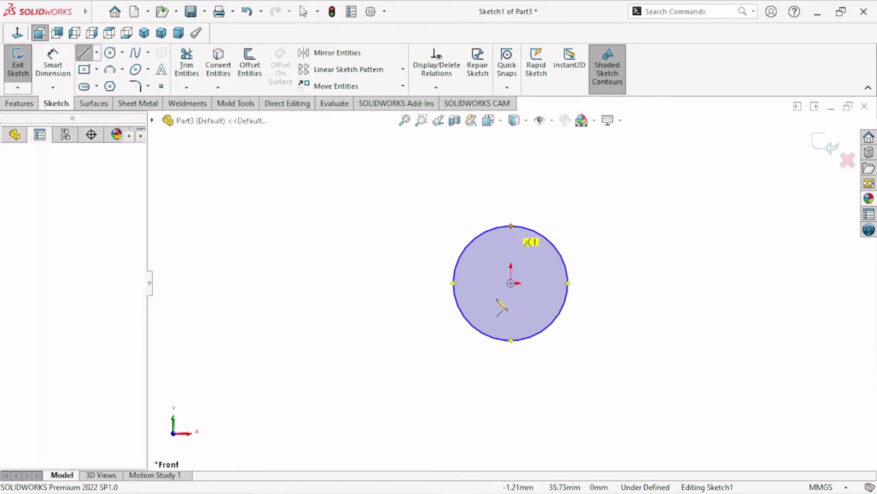
{"action": "left_click", "coordinate": [511, 340]}
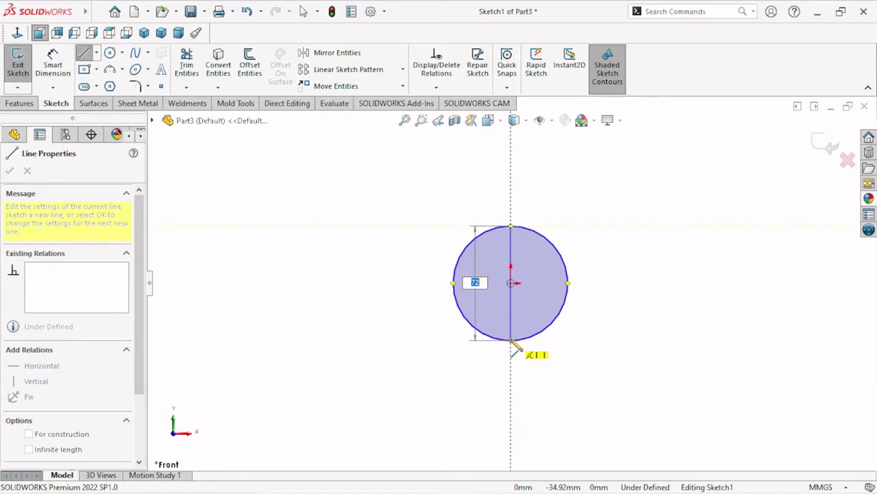
{"action": "right_click", "coordinate": [586, 269]}
{"action": "left_click", "coordinate": [603, 278]}
{"action": "scroll", "coordinate": [578, 307], "scroll_direction": "down", "scroll_amount": 2}
{"action": "scroll", "coordinate": [480, 221], "scroll_direction": "down", "scroll_amount": 1}
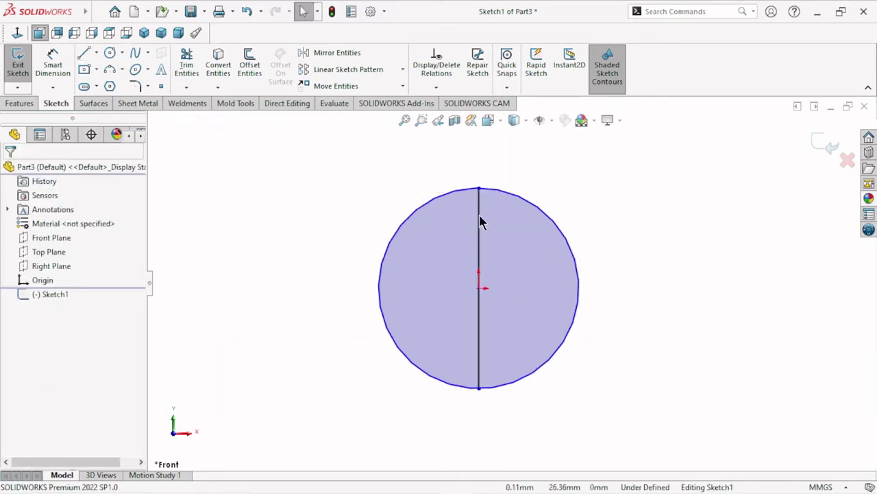
{"action": "scroll", "coordinate": [516, 259], "scroll_direction": "down", "scroll_amount": 1}
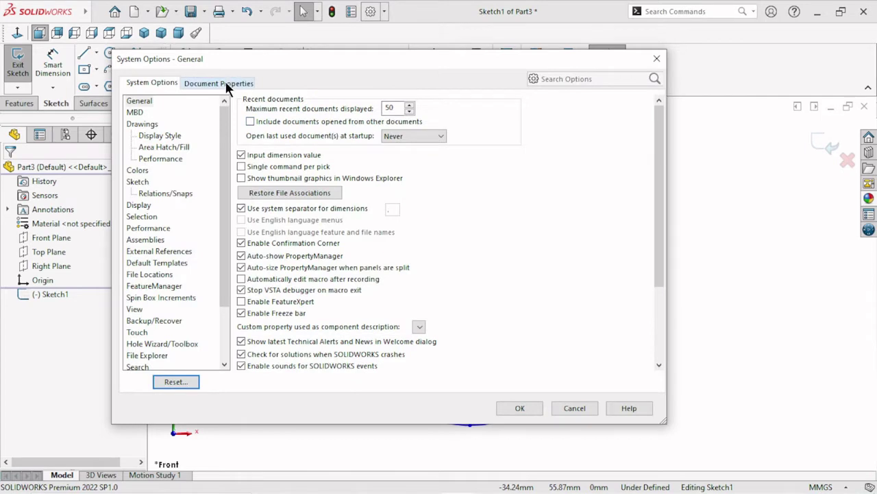
- Set the document's Image Quality to high resolution and confirm the Options dialog
{"action": "left_click", "coordinate": [226, 84]}
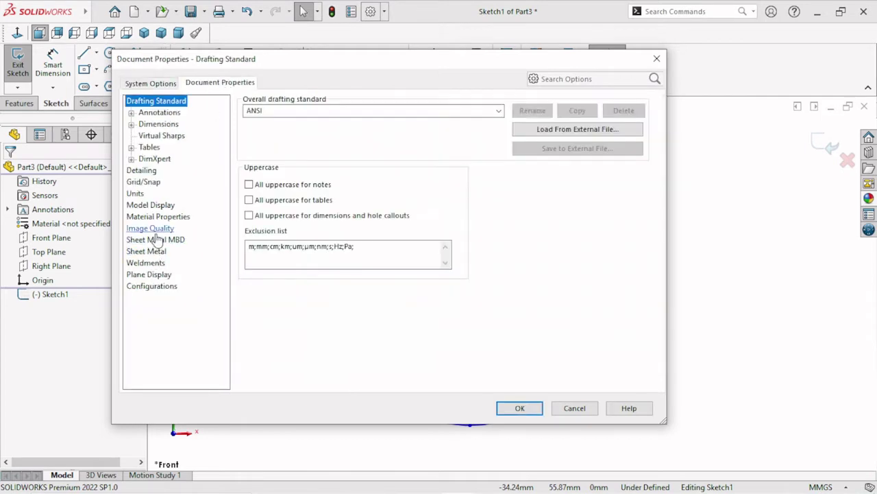
{"action": "left_click", "coordinate": [157, 231]}
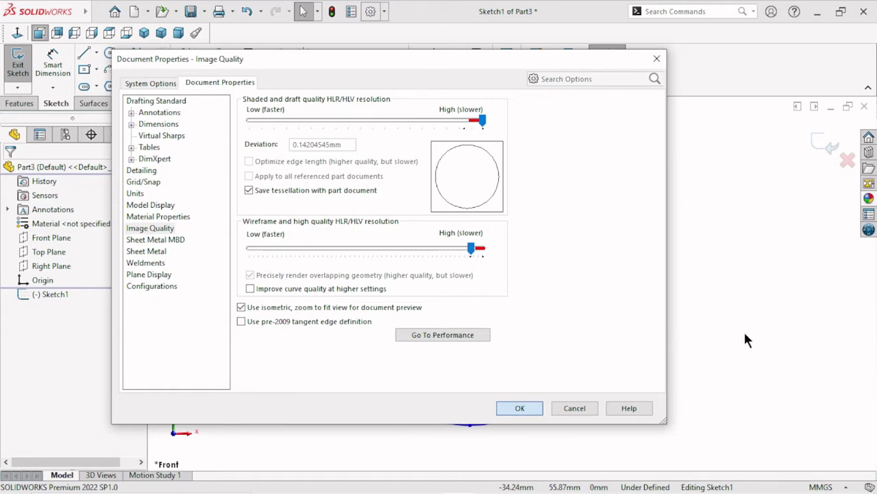
{"action": "left_click", "coordinate": [557, 410]}
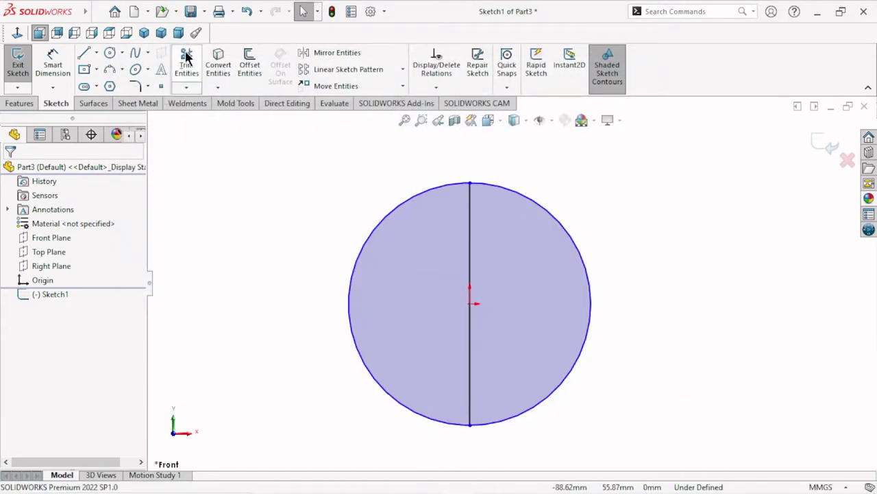
- Trim away the circle's left half, leaving a semicircle closed by the diameter line
{"action": "left_click", "coordinate": [190, 75]}
{"action": "left_click_drag", "start_coordinate": [329, 166], "coordinate": [363, 240]}
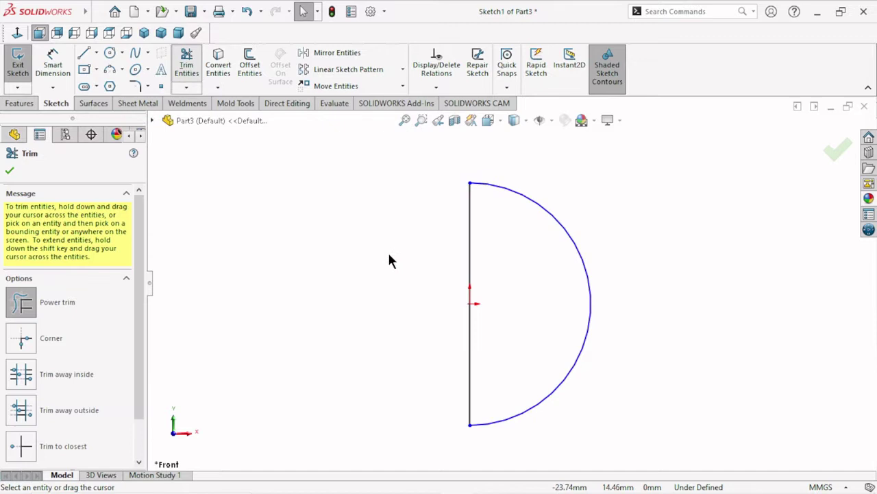
{"action": "left_click", "coordinate": [10, 172]}
{"action": "scroll", "coordinate": [501, 305], "scroll_direction": "up", "scroll_amount": 1}
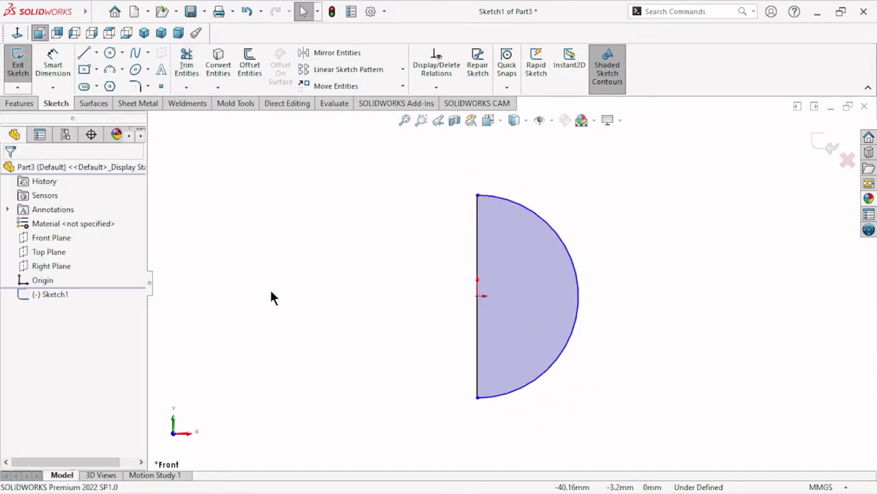
- Revolve the semicircle 360° about Line1 as a 4 mm thin feature, direction reversed
{"action": "left_click", "coordinate": [21, 104]}
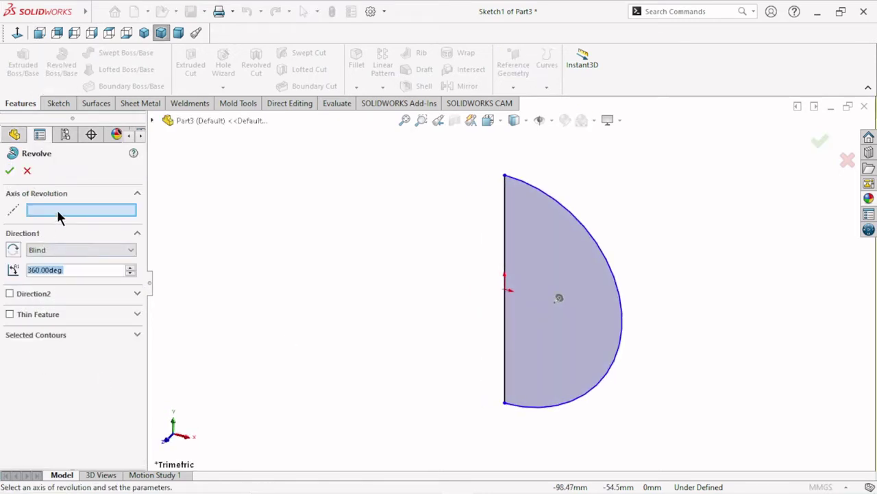
{"action": "left_click", "coordinate": [506, 237]}
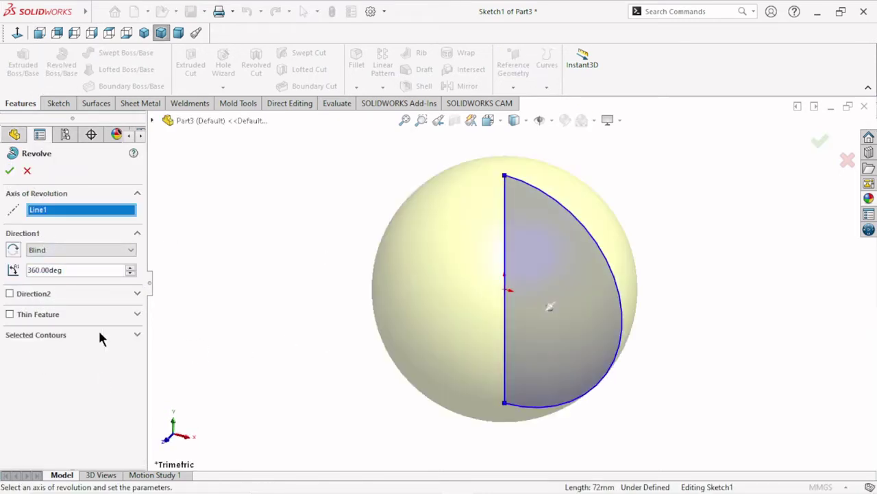
{"action": "left_click", "coordinate": [10, 314]}
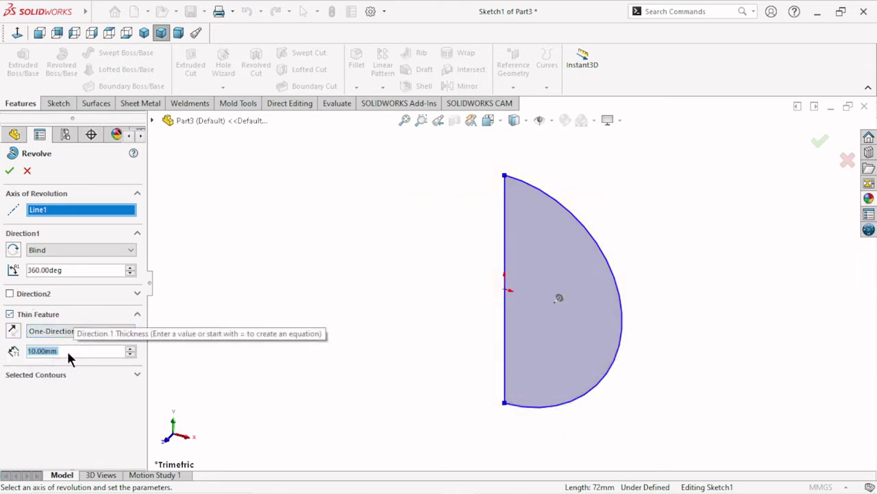
{"action": "type", "text": "4"}
{"action": "key", "text": "Return"}
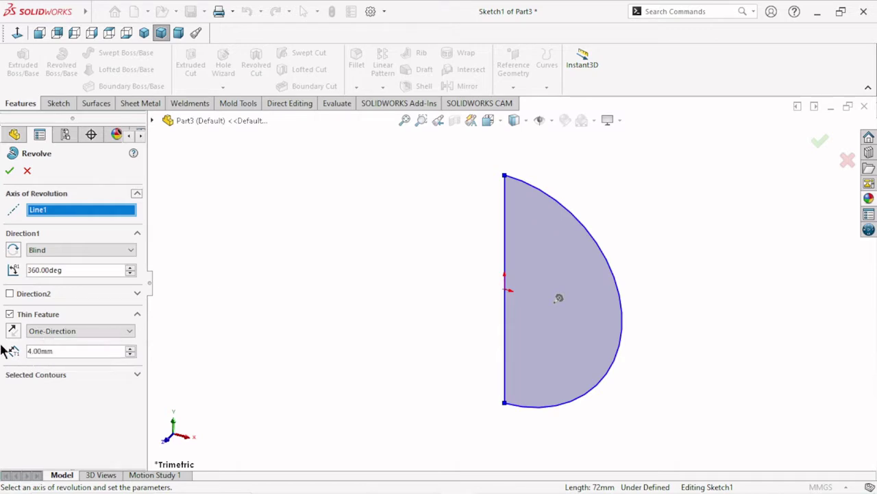
{"action": "left_click", "coordinate": [13, 333]}
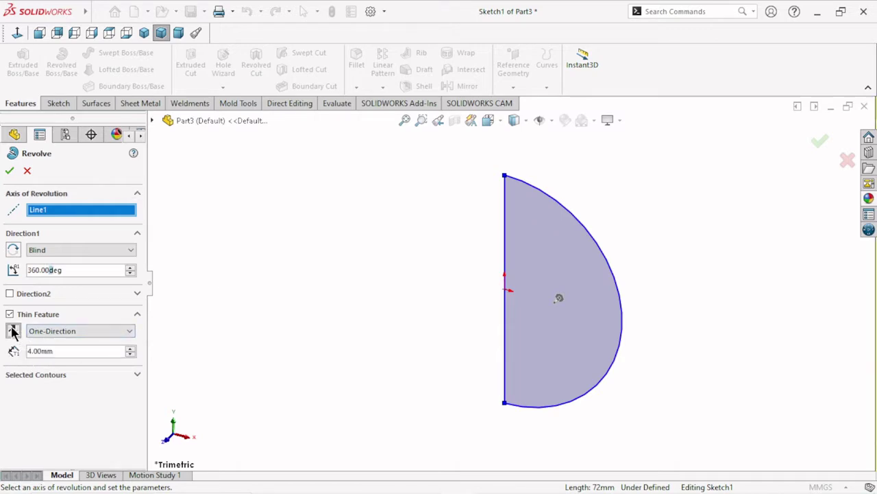
{"action": "left_click", "coordinate": [18, 173]}
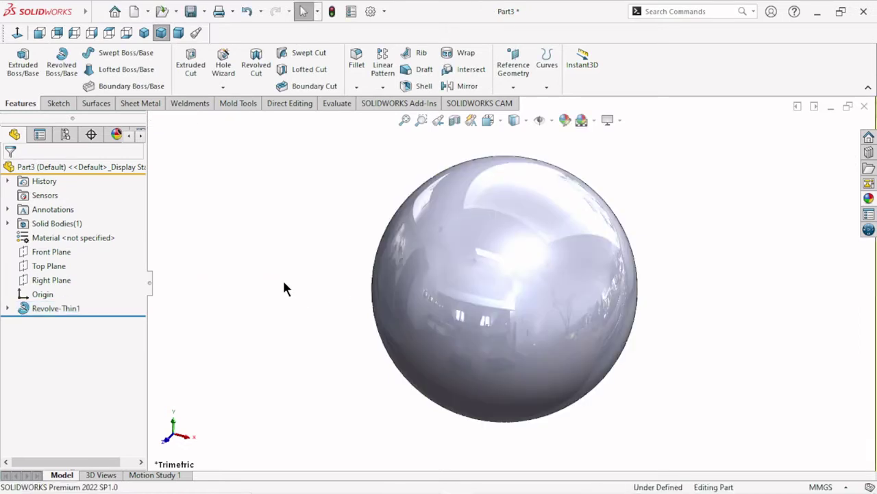
- Show hidden lines, start a Right Plane sketch, and draw a horizontal line across the sphere's top
{"action": "left_click", "coordinate": [526, 120]}
{"action": "left_click", "coordinate": [519, 197]}
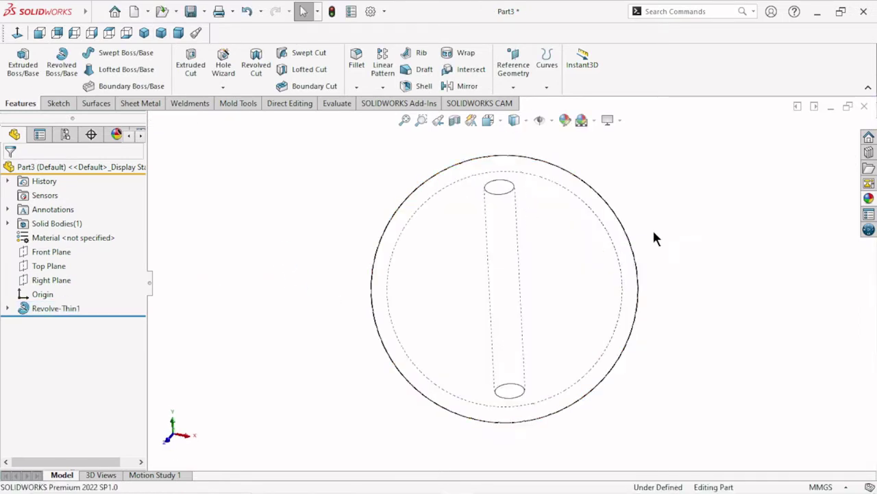
{"action": "mouse_move", "coordinate": [613, 295]}
{"action": "middle_mouse_down"}
{"action": "mouse_move", "coordinate": [559, 315]}
{"action": "mouse_move", "coordinate": [383, 313]}
{"action": "mouse_move", "coordinate": [476, 163]}
{"action": "mouse_move", "coordinate": [569, 309]}
{"action": "mouse_move", "coordinate": [545, 187]}
{"action": "mouse_move", "coordinate": [555, 174]}
{"action": "middle_mouse_up"}
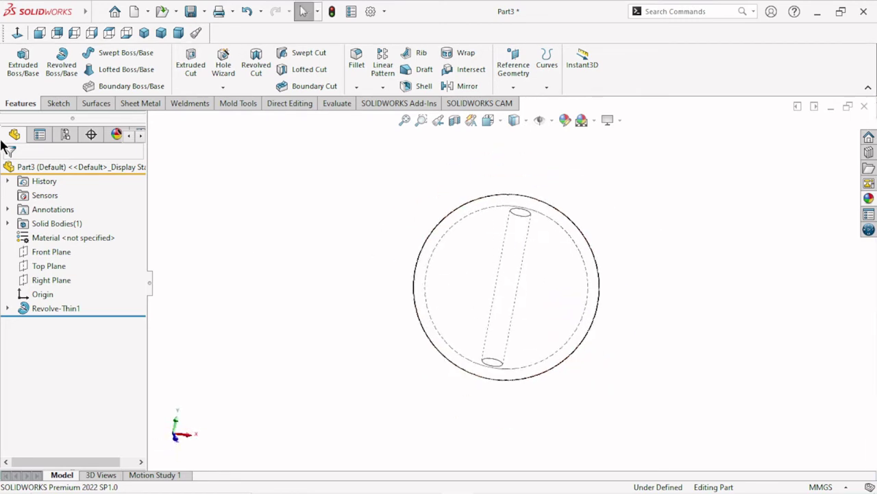
{"action": "left_click", "coordinate": [48, 279]}
{"action": "left_click", "coordinate": [60, 263]}
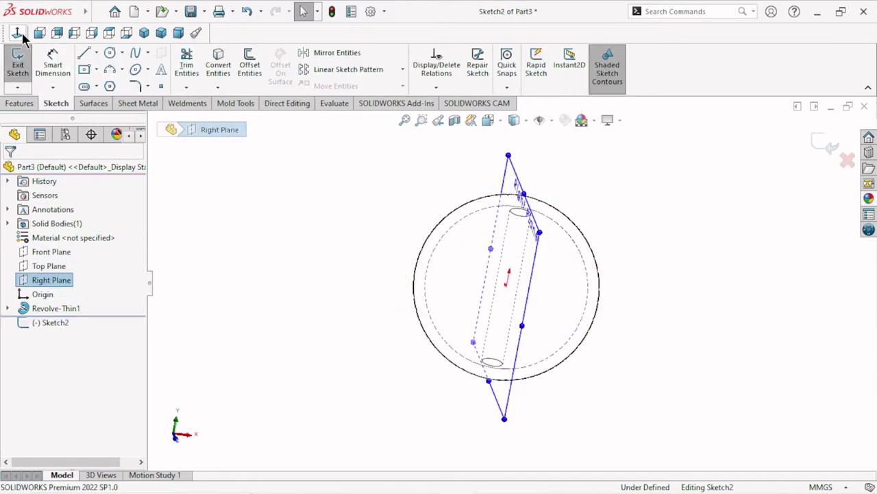
{"action": "left_click", "coordinate": [84, 52]}
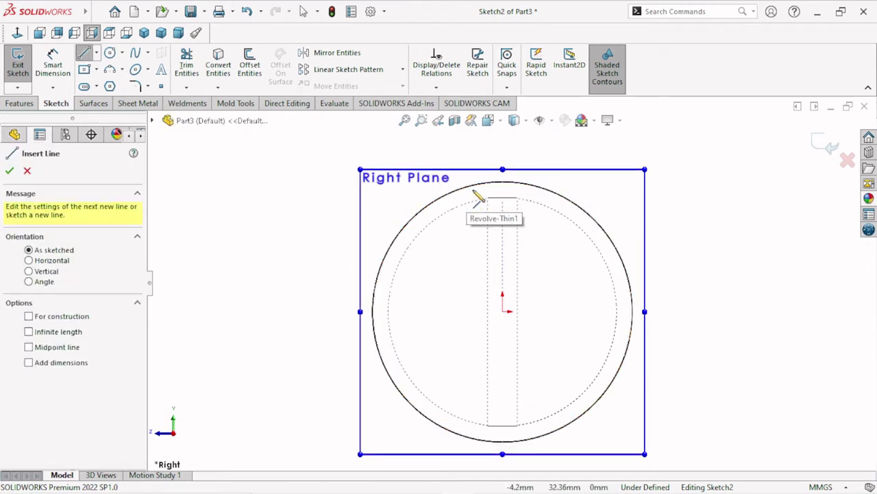
{"action": "left_click", "coordinate": [541, 194]}
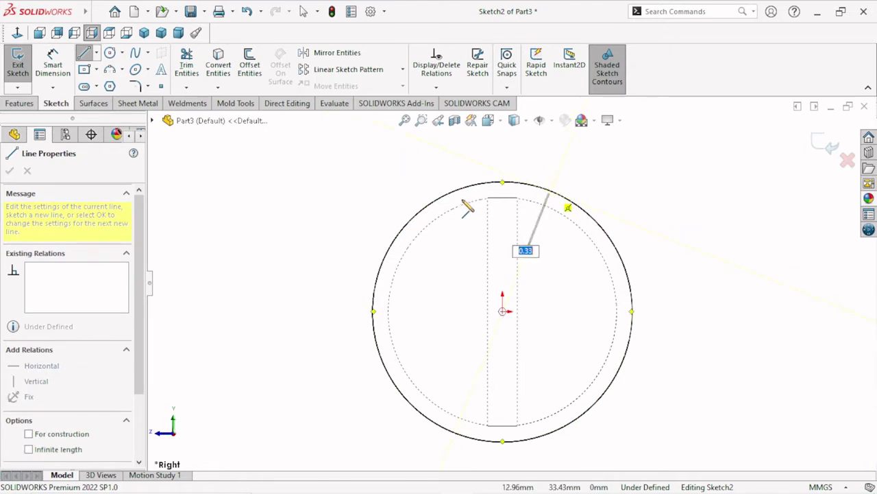
{"action": "left_click", "coordinate": [455, 190]}
{"action": "right_click", "coordinate": [404, 171]}
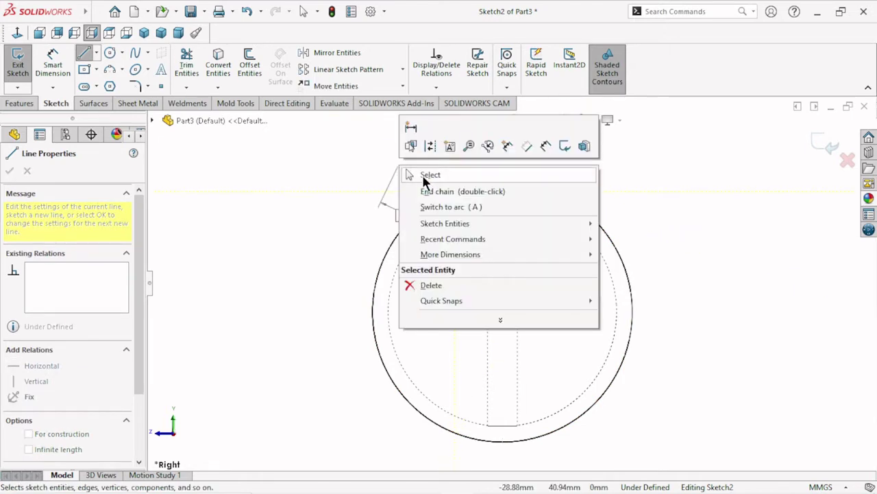
{"action": "left_click", "coordinate": [426, 176]}
- Dimension the top line to 30 mm and exit Sketch2
{"action": "scroll", "coordinate": [529, 182], "scroll_direction": "down", "scroll_amount": 2}
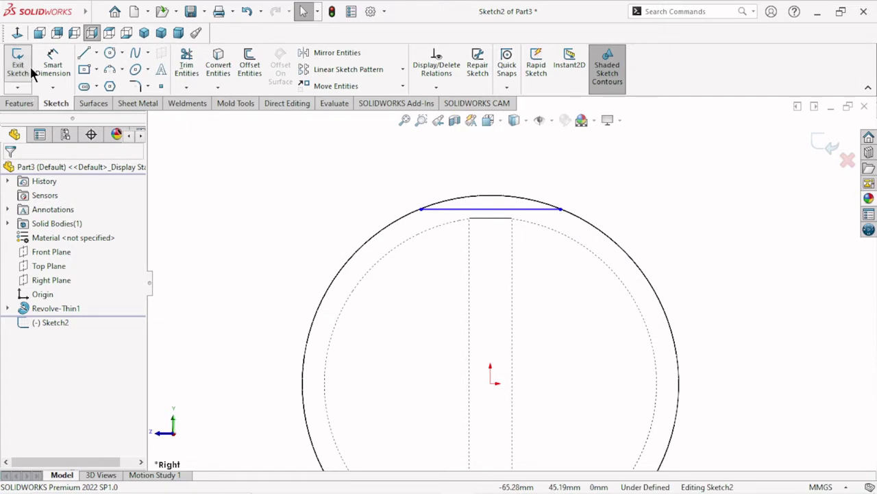
{"action": "left_click", "coordinate": [504, 209]}
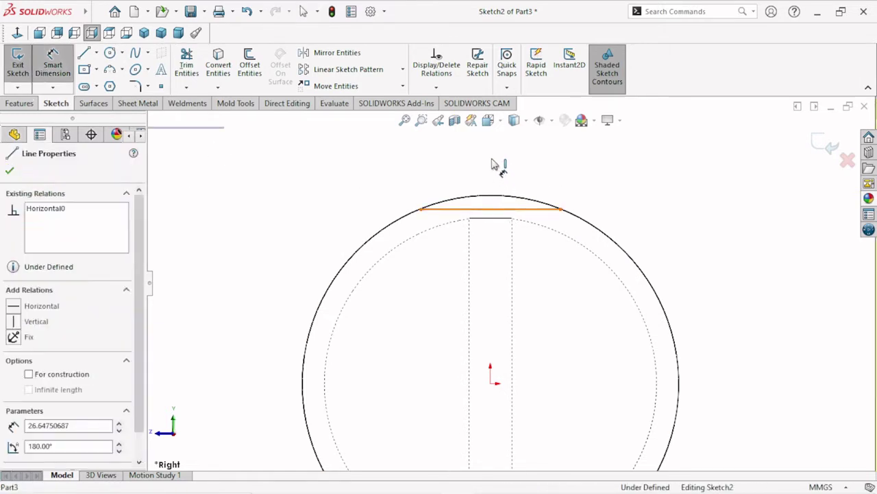
{"action": "left_click", "coordinate": [490, 166]}
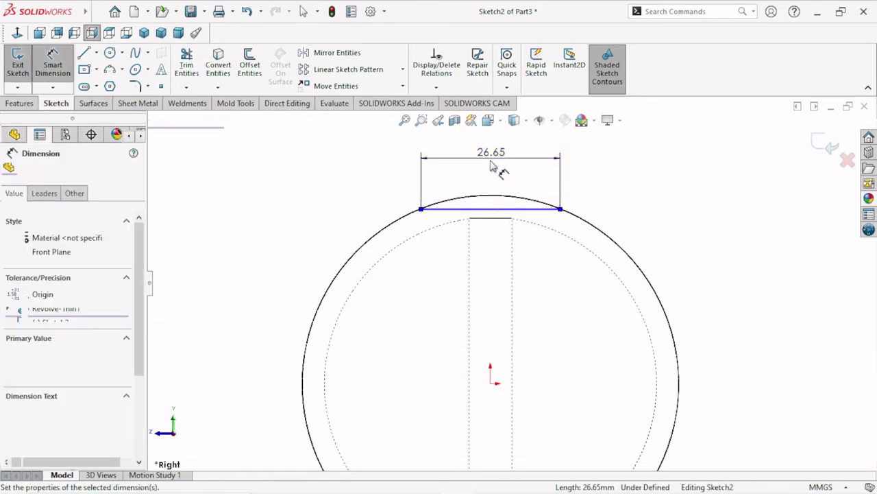
{"action": "type", "text": "30"}
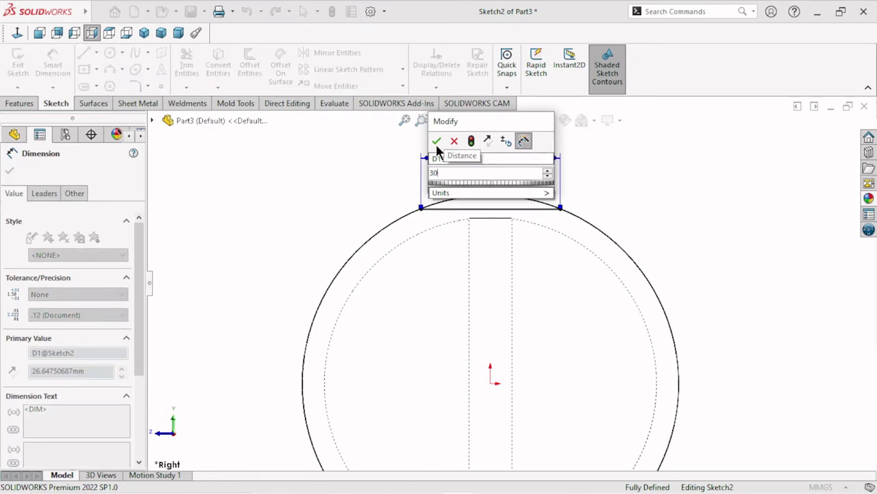
{"action": "left_click", "coordinate": [436, 141]}
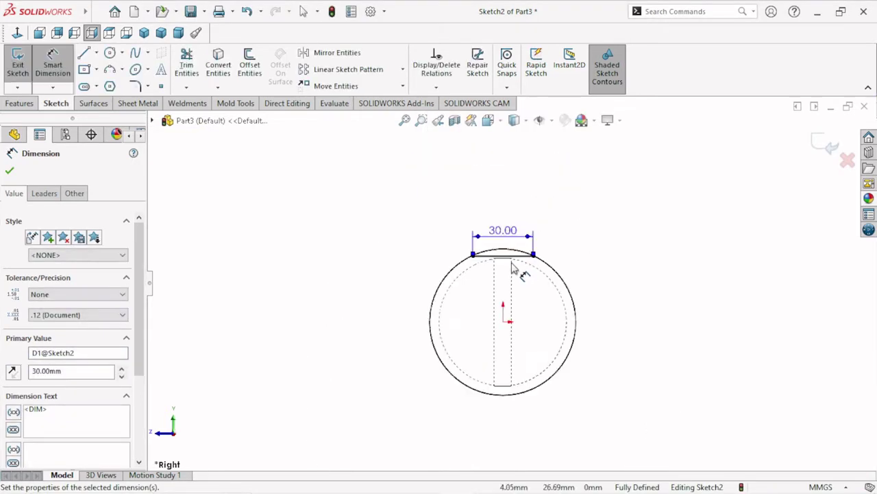
{"action": "scroll", "coordinate": [528, 333], "scroll_direction": "down", "scroll_amount": 1}
{"action": "scroll", "coordinate": [515, 319], "scroll_direction": "down", "scroll_amount": 3}
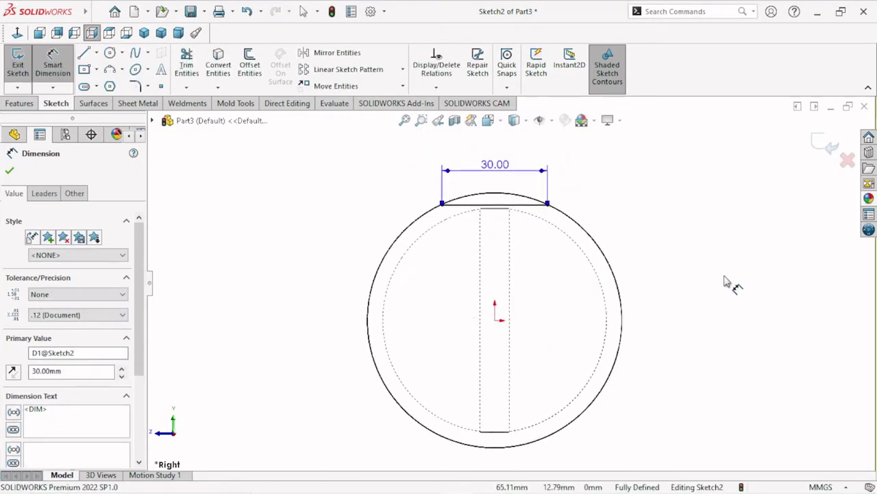
{"action": "key", "text": "Escape"}
{"action": "mouse_move", "coordinate": [554, 290]}
{"action": "middle_mouse_down"}
{"action": "mouse_move", "coordinate": [554, 347]}
{"action": "mouse_move", "coordinate": [553, 284]}
{"action": "middle_mouse_up"}
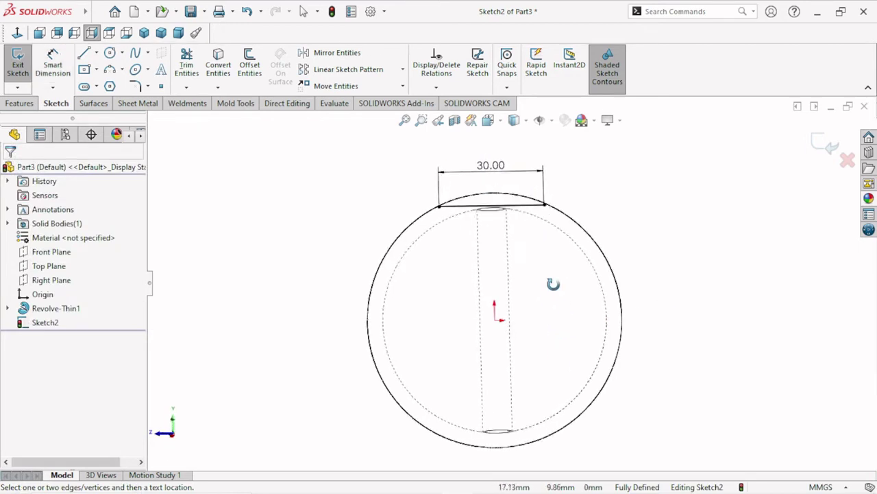
{"action": "key", "text": "d"}
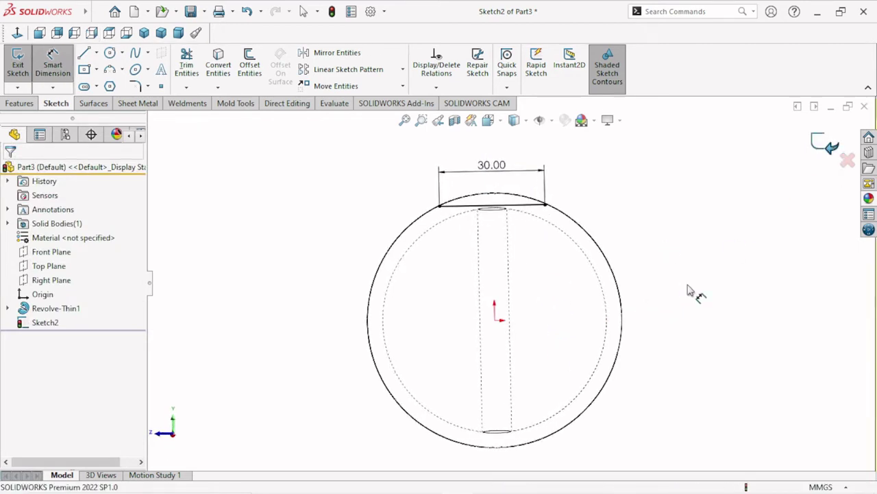
{"action": "key", "text": "ctrl+b"}
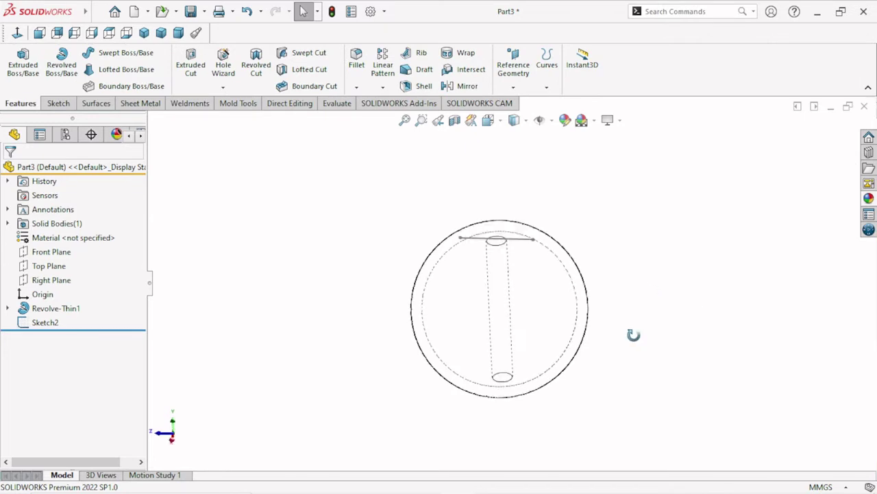
{"action": "scroll", "coordinate": [496, 332], "scroll_direction": "down", "scroll_amount": 3}
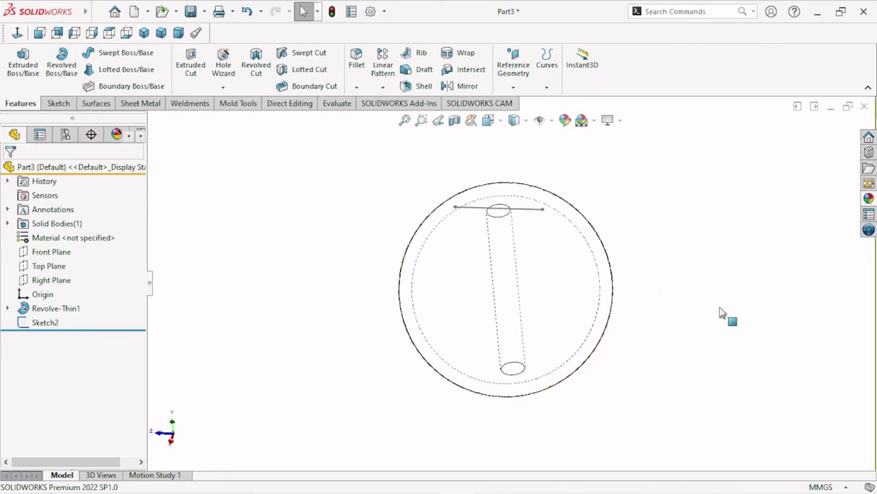
- Start Sketch3 on the Front Plane and draw a horizontal chord across the sphere's bottom edge
{"action": "left_click", "coordinate": [45, 251]}
{"action": "left_click", "coordinate": [62, 231]}
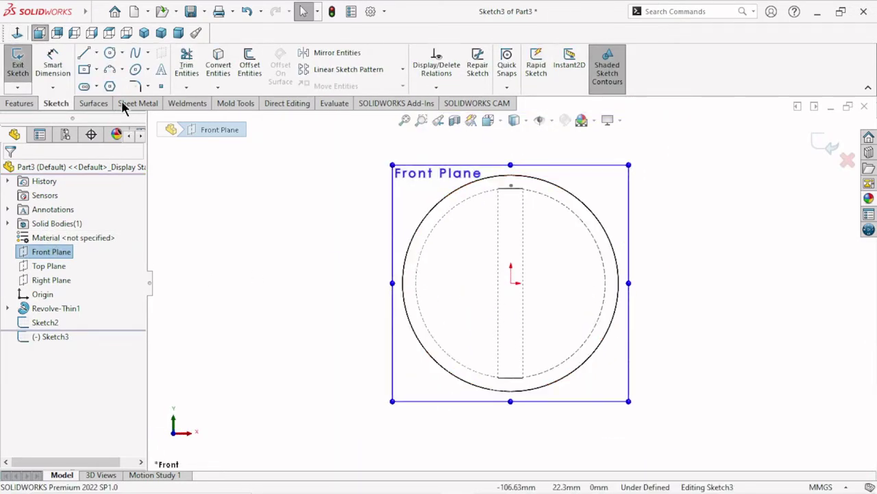
{"action": "key", "text": "l"}
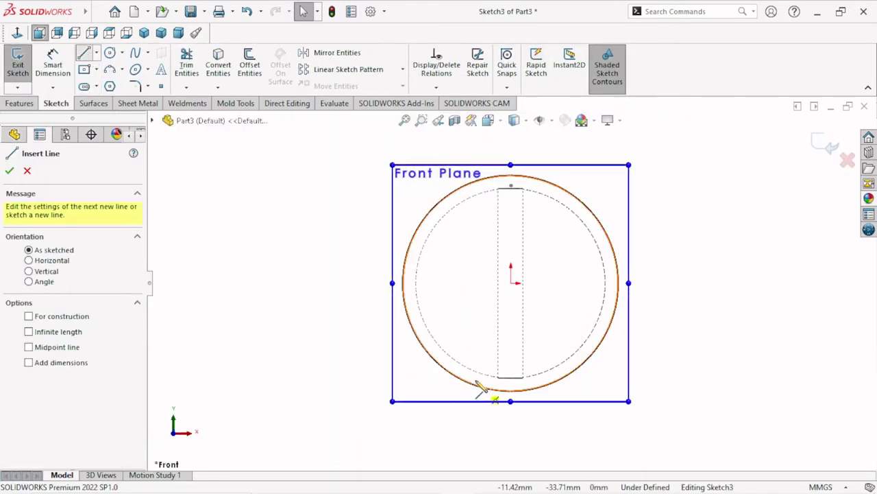
{"action": "left_click", "coordinate": [465, 382]}
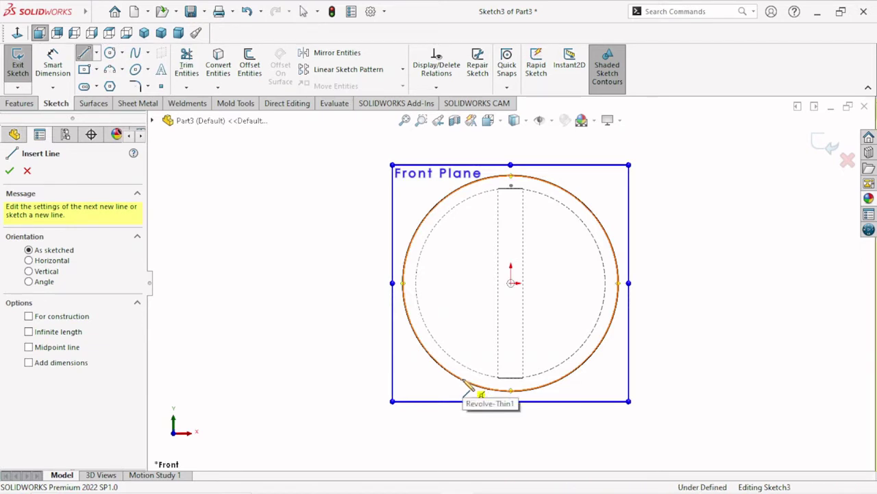
{"action": "left_click", "coordinate": [551, 383]}
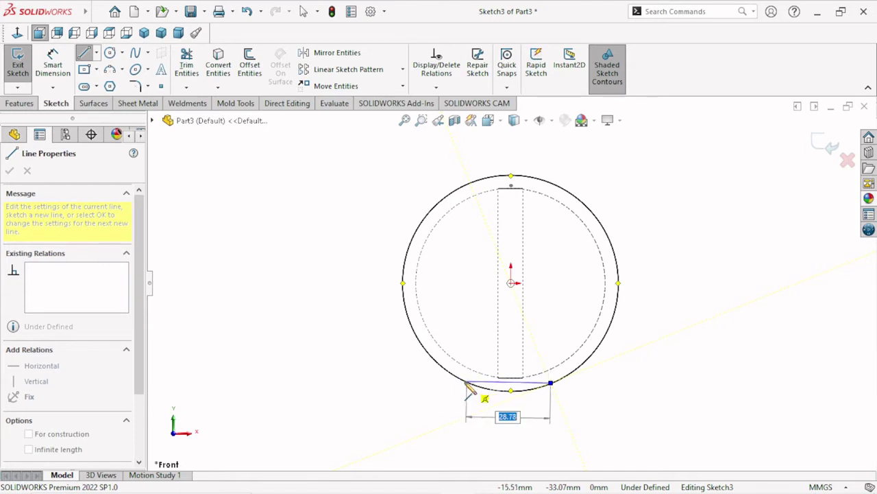
{"action": "left_click", "coordinate": [470, 383]}
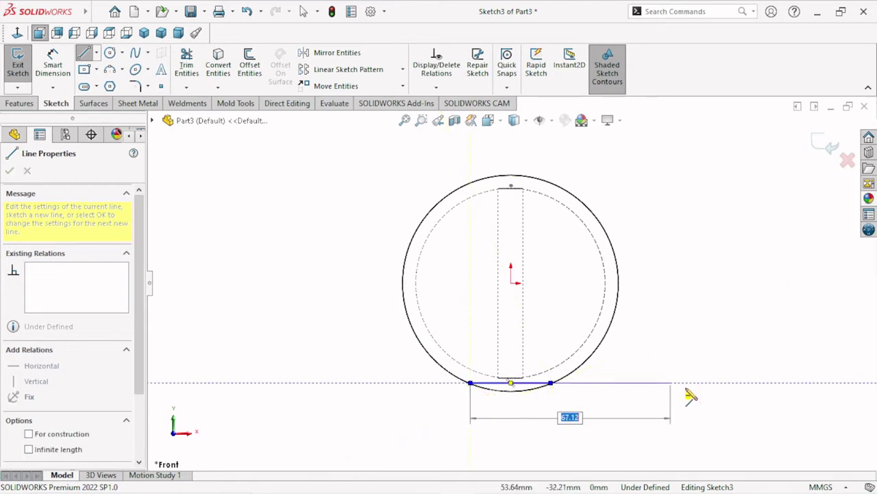
{"action": "right_click", "coordinate": [672, 390]}
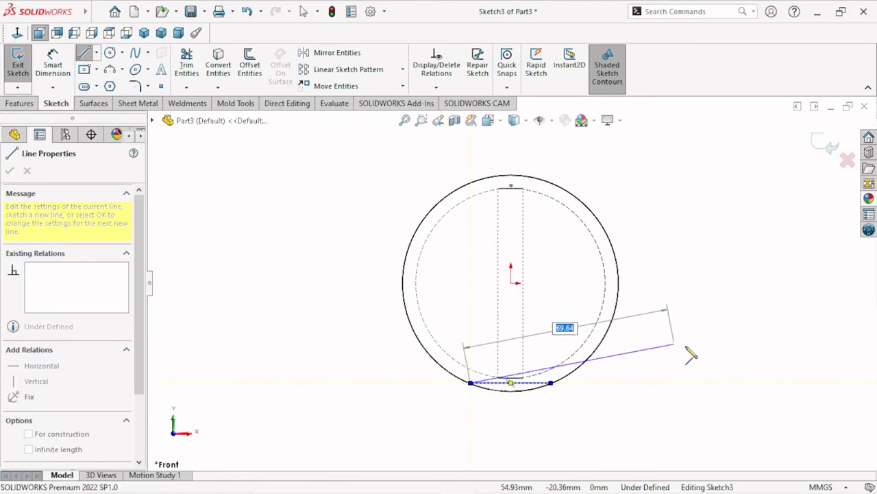
{"action": "right_click", "coordinate": [691, 355]}
{"action": "left_click", "coordinate": [693, 357]}
{"action": "key", "text": "Escape"}
{"action": "scroll", "coordinate": [508, 402], "scroll_direction": "down", "scroll_amount": 3}
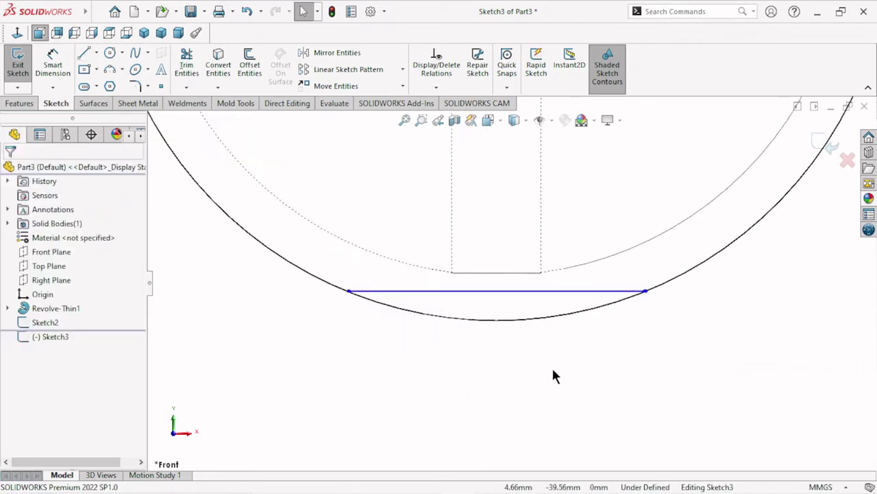
{"action": "scroll", "coordinate": [541, 329], "scroll_direction": "down", "scroll_amount": 2}
- Give the bottom chord in Sketch3 a 30 mm Smart Dimension
{"action": "left_click", "coordinate": [52, 65]}
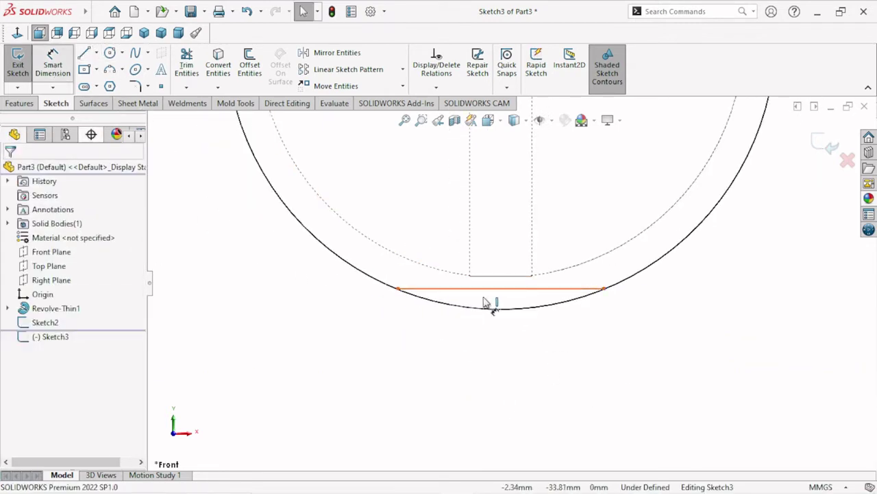
{"action": "left_click", "coordinate": [493, 350]}
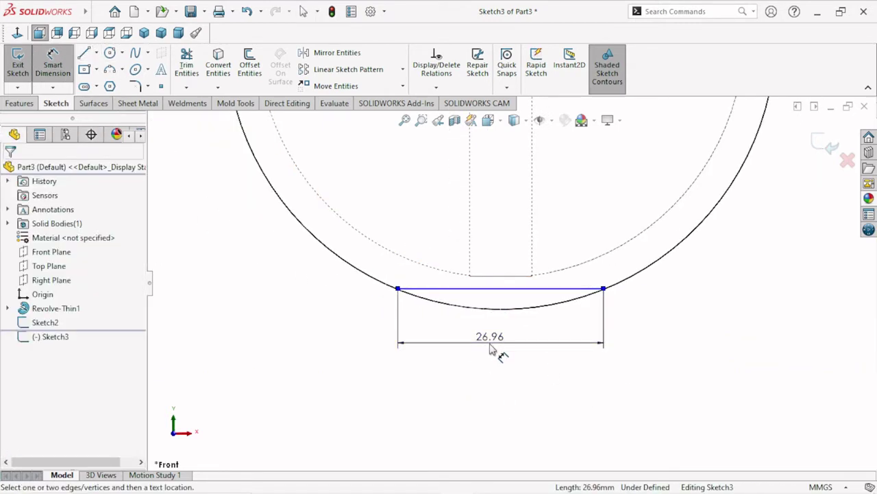
{"action": "left_click", "coordinate": [491, 349]}
{"action": "type", "text": "30"}
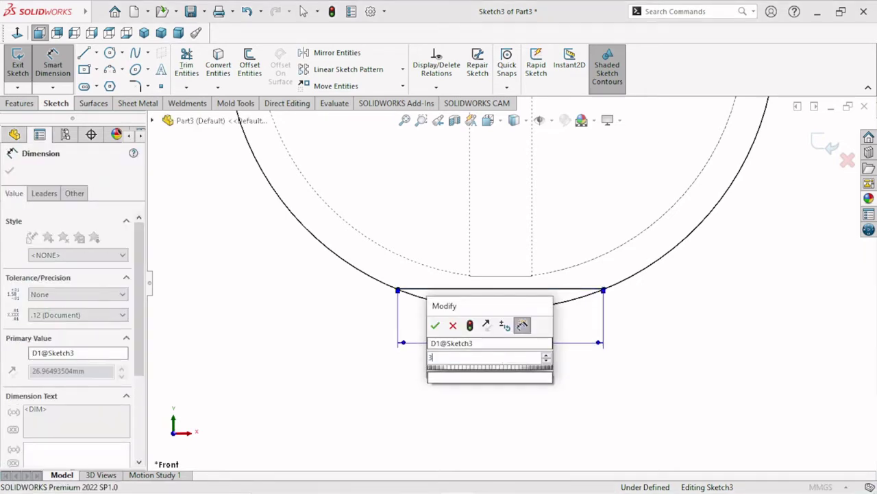
{"action": "left_click", "coordinate": [436, 322]}
{"action": "scroll", "coordinate": [529, 303], "scroll_direction": "up", "scroll_amount": 3}
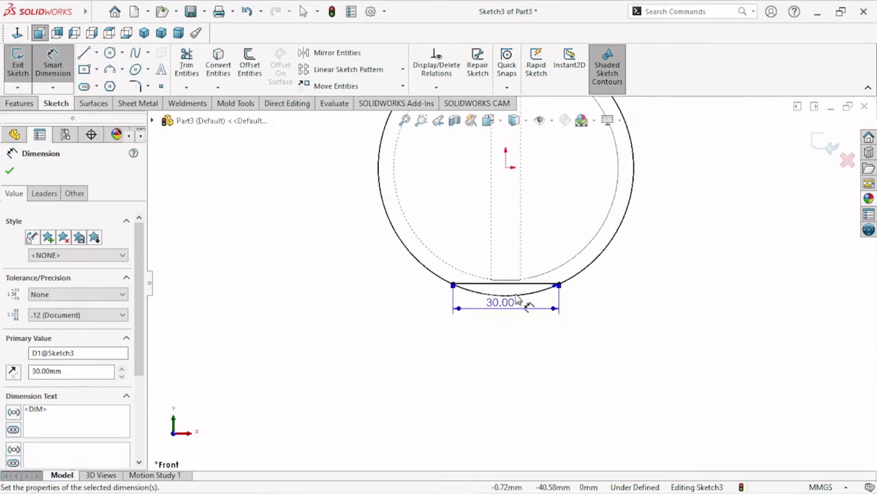
{"action": "scroll", "coordinate": [515, 236], "scroll_direction": "up", "scroll_amount": 3}
{"action": "scroll", "coordinate": [515, 168], "scroll_direction": "up", "scroll_amount": 3}
{"action": "scroll", "coordinate": [515, 166], "scroll_direction": "down", "scroll_amount": 2}
{"action": "scroll", "coordinate": [514, 178], "scroll_direction": "down", "scroll_amount": 2}
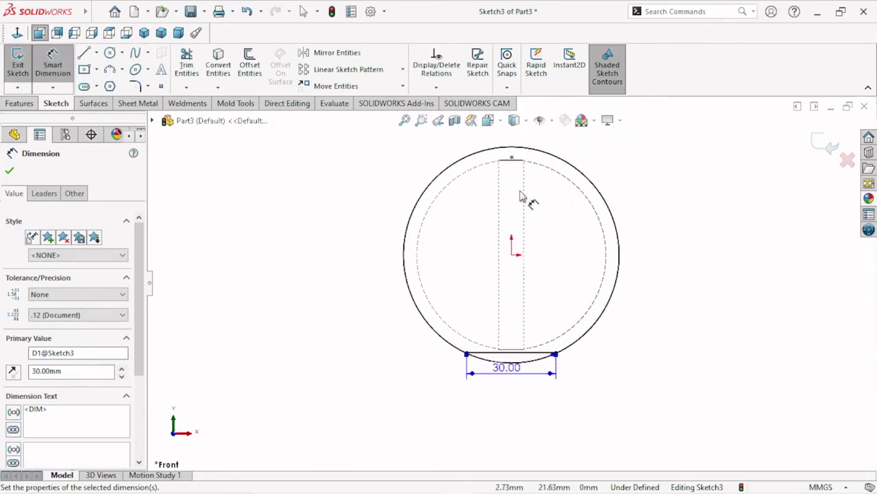
{"action": "scroll", "coordinate": [523, 197], "scroll_direction": "down", "scroll_amount": 2}
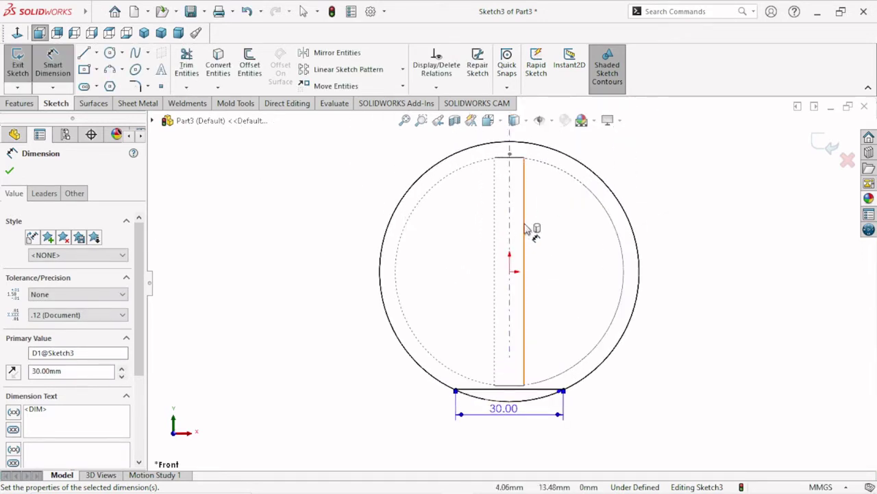
- Exit Sketch3, then select and delete it
{"action": "left_click", "coordinate": [828, 144]}
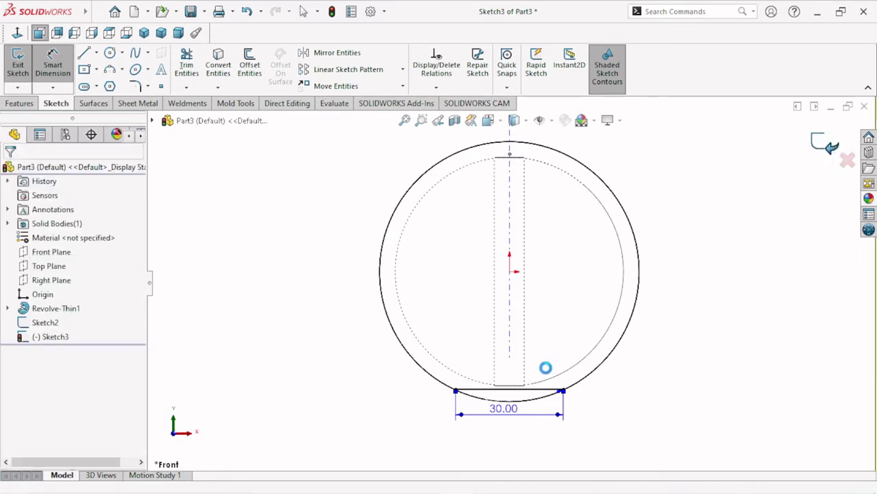
{"action": "middle_click_drag", "start_coordinate": [617, 316], "coordinate": [605, 332]}
{"action": "left_click", "coordinate": [604, 333]}
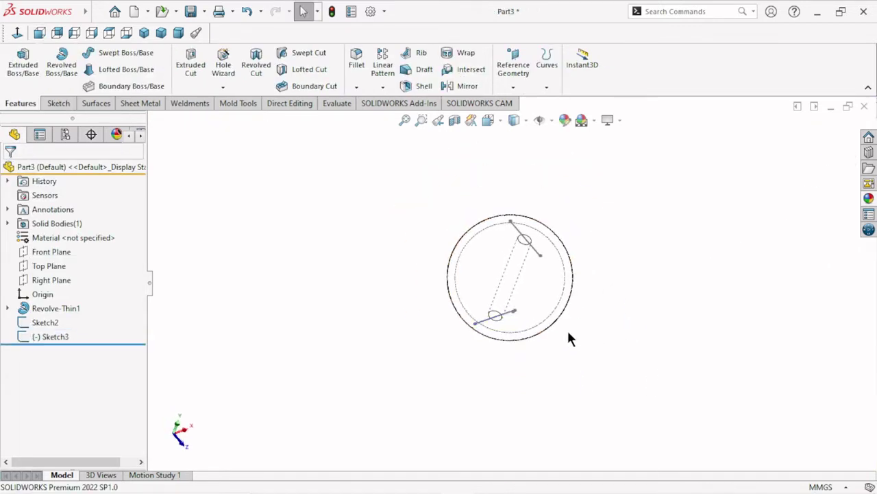
{"action": "scroll", "coordinate": [590, 335], "scroll_direction": "down", "scroll_amount": 4}
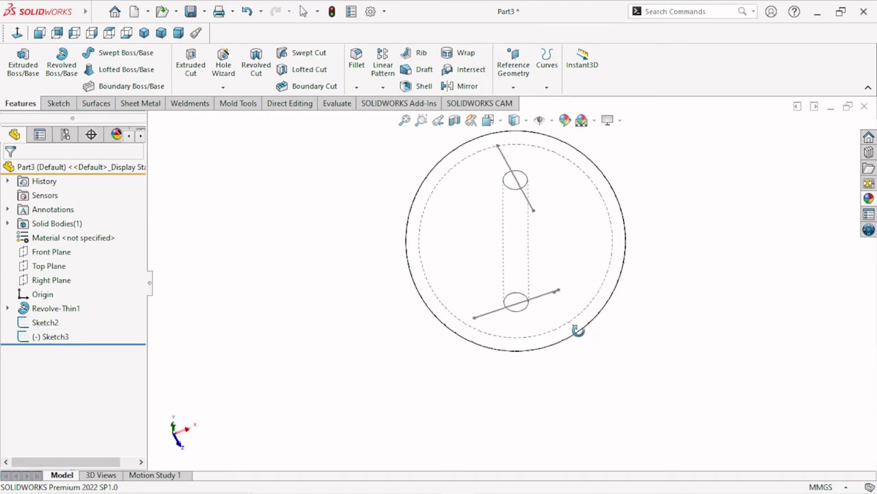
{"action": "scroll", "coordinate": [552, 297], "scroll_direction": "down", "scroll_amount": 3}
{"action": "scroll", "coordinate": [538, 288], "scroll_direction": "down", "scroll_amount": 3}
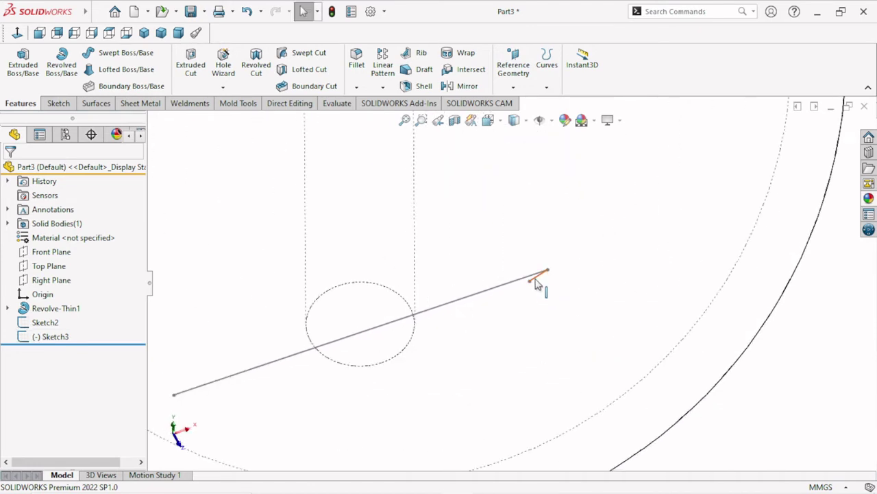
{"action": "left_click", "coordinate": [538, 285]}
{"action": "key", "text": "Delete"}
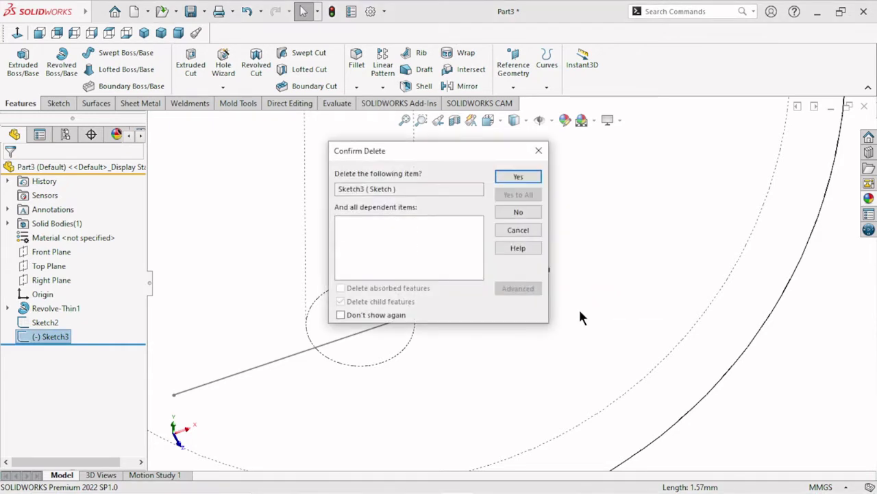
{"action": "left_click", "coordinate": [501, 175]}
- Undo the deletion so Sketch3 returns, open for editing
{"action": "scroll", "coordinate": [481, 298], "scroll_direction": "up", "scroll_amount": 3}
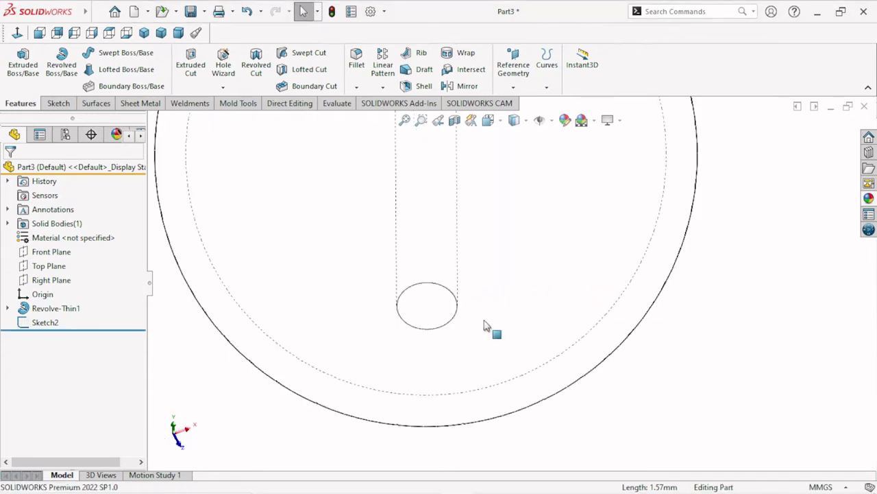
{"action": "scroll", "coordinate": [480, 322], "scroll_direction": "up", "scroll_amount": 2}
{"action": "scroll", "coordinate": [480, 312], "scroll_direction": "up", "scroll_amount": 3}
{"action": "scroll", "coordinate": [497, 260], "scroll_direction": "down", "scroll_amount": 2}
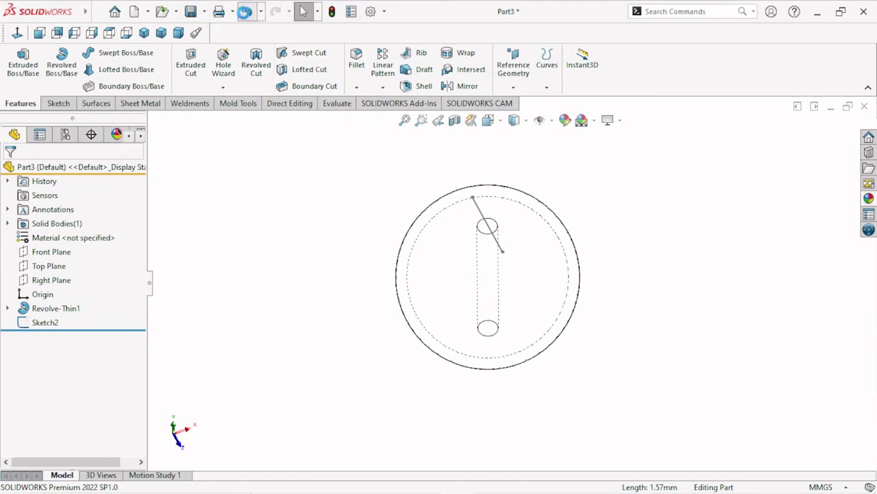
{"action": "left_click", "coordinate": [245, 11]}
{"action": "left_click", "coordinate": [244, 11]}
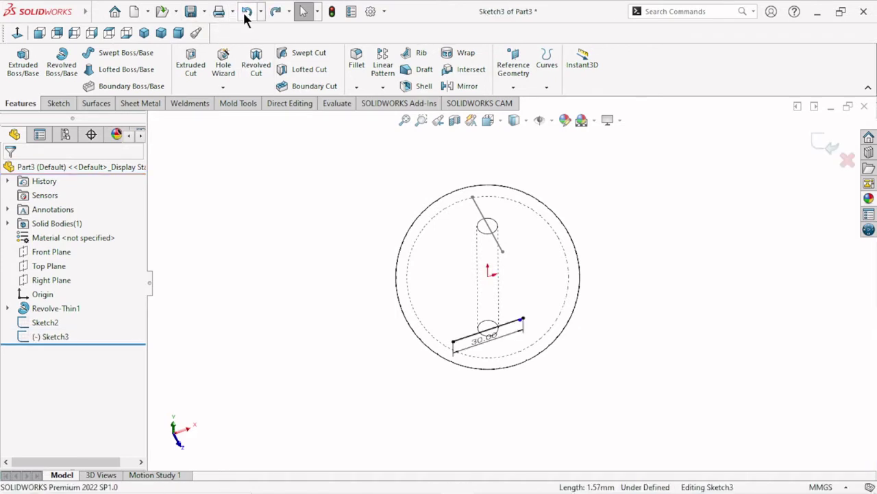
- In Front view, trim the tiny stray arc at the 30 mm chord's right end
{"action": "left_click", "coordinate": [39, 32]}
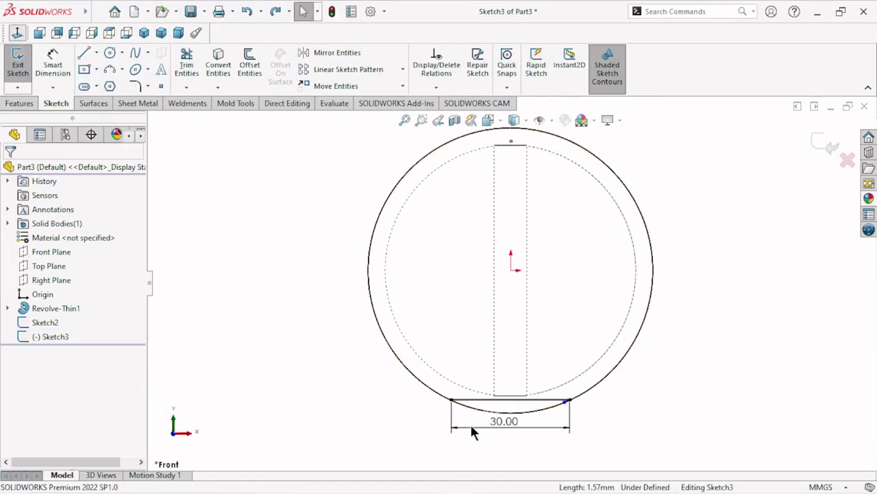
{"action": "scroll", "coordinate": [575, 426], "scroll_direction": "down", "scroll_amount": 3}
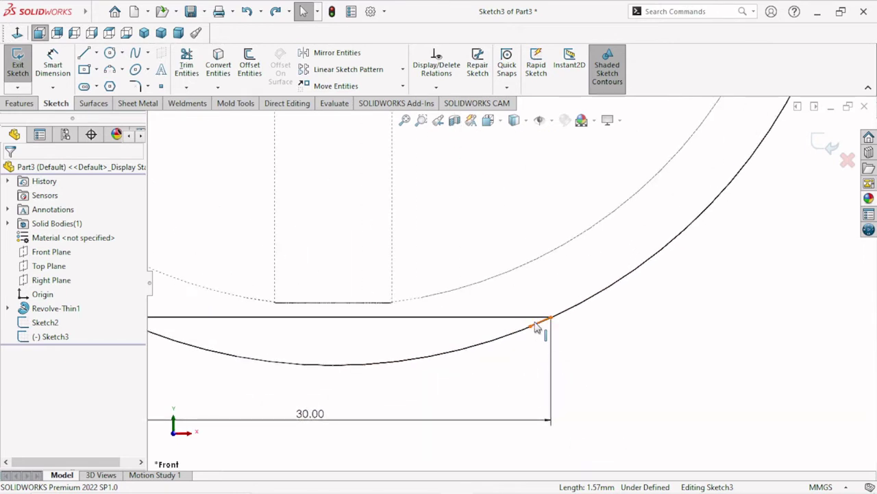
{"action": "left_click", "coordinate": [537, 326]}
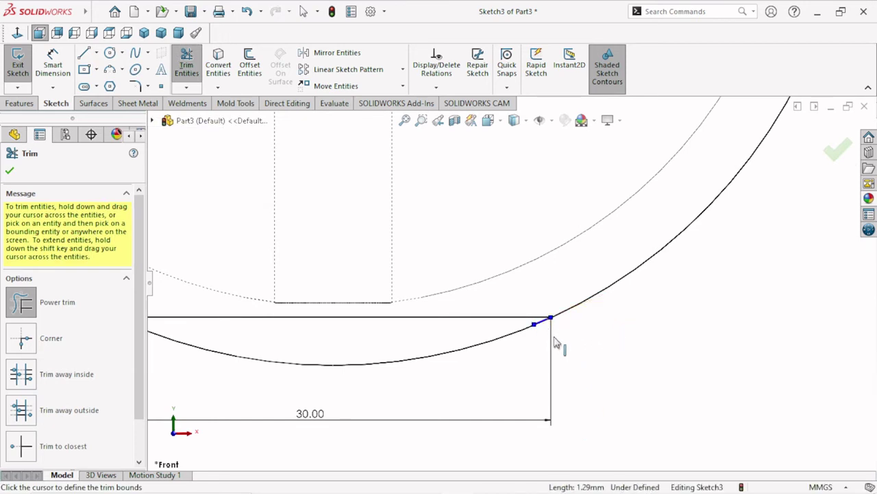
{"action": "scroll", "coordinate": [556, 343], "scroll_direction": "down", "scroll_amount": 2}
{"action": "scroll", "coordinate": [543, 328], "scroll_direction": "down", "scroll_amount": 3}
{"action": "scroll", "coordinate": [544, 320], "scroll_direction": "down", "scroll_amount": 2}
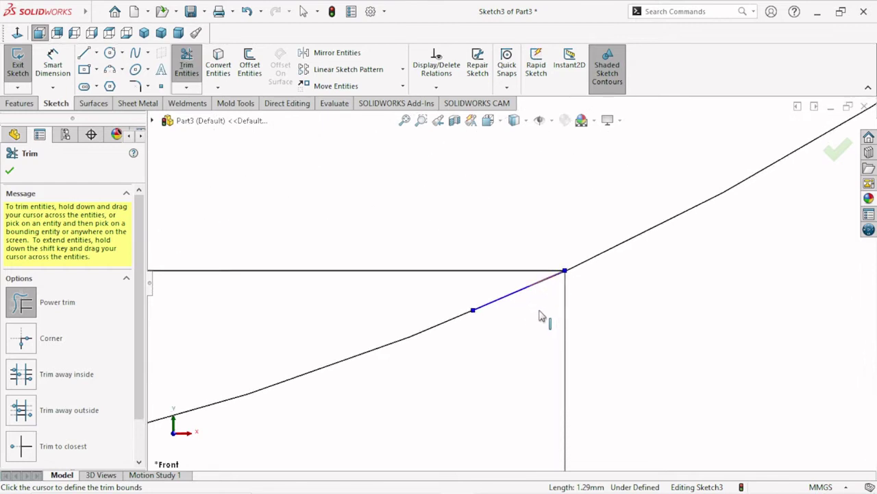
{"action": "left_click", "coordinate": [67, 294]}
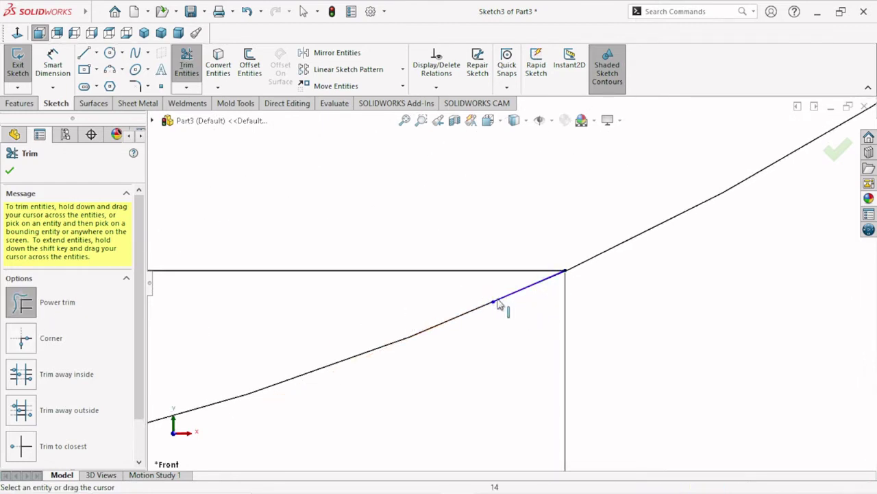
{"action": "scroll", "coordinate": [582, 316], "scroll_direction": "up", "scroll_amount": 2}
{"action": "scroll", "coordinate": [568, 314], "scroll_direction": "up", "scroll_amount": 2}
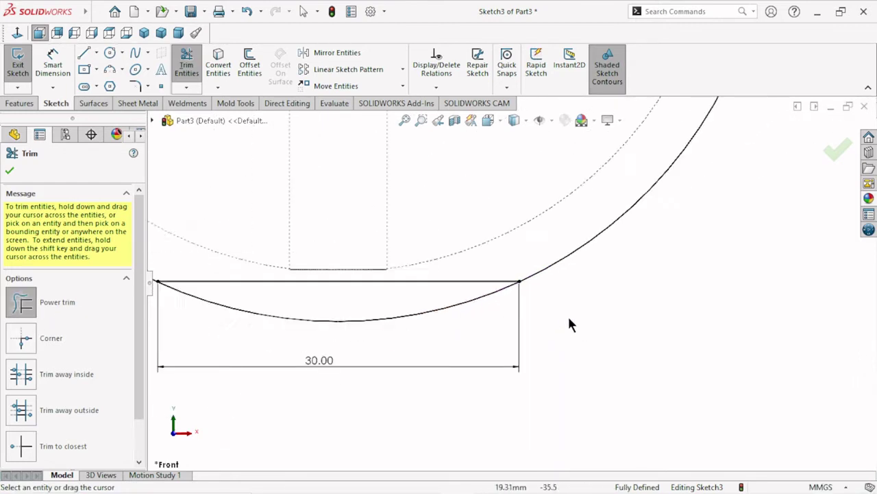
{"action": "scroll", "coordinate": [545, 264], "scroll_direction": "up", "scroll_amount": 2}
{"action": "left_click", "coordinate": [842, 154]}
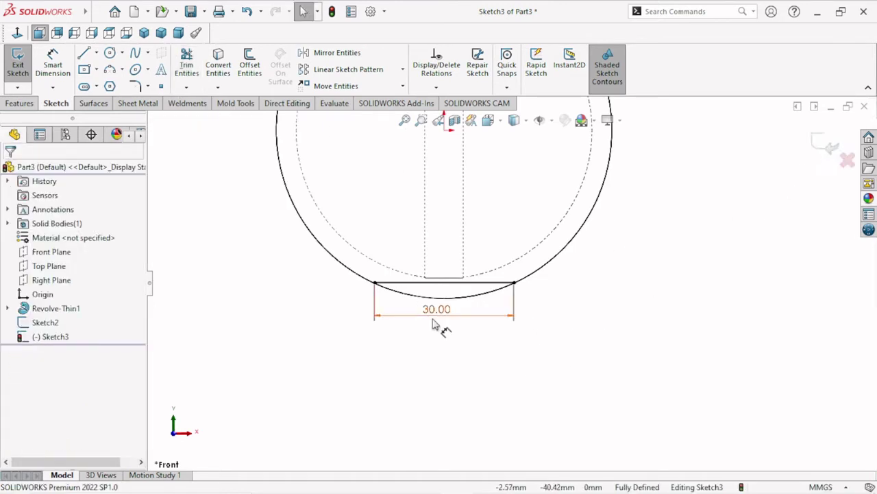
- Exit Sketch3 and return to the part
{"action": "scroll", "coordinate": [440, 325], "scroll_direction": "up", "scroll_amount": 1}
{"action": "scroll", "coordinate": [473, 301], "scroll_direction": "up", "scroll_amount": 2}
{"action": "scroll", "coordinate": [447, 231], "scroll_direction": "up", "scroll_amount": 1}
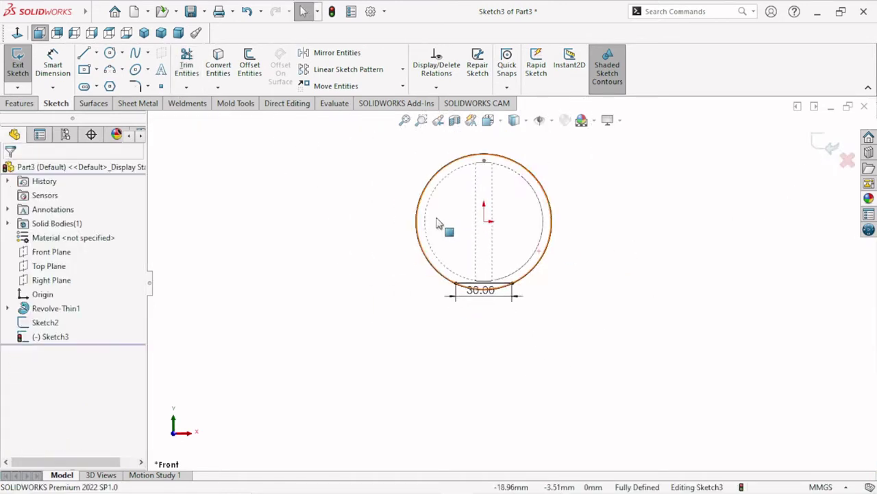
{"action": "scroll", "coordinate": [501, 229], "scroll_direction": "up", "scroll_amount": 2}
{"action": "scroll", "coordinate": [521, 223], "scroll_direction": "down", "scroll_amount": 2}
{"action": "left_click", "coordinate": [826, 146]}
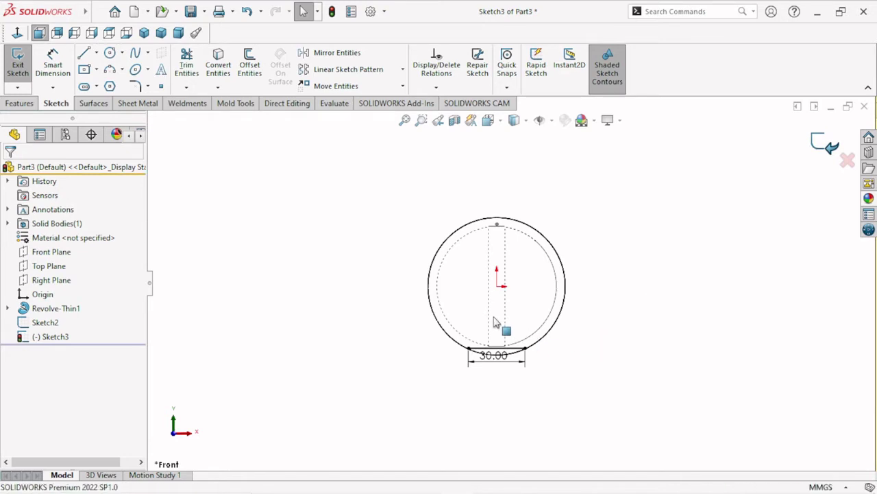
- Edit Sketch2, convert its 30 mm top chord to construction geometry, and exit
{"action": "scroll", "coordinate": [521, 349], "scroll_direction": "down", "scroll_amount": 2}
{"action": "scroll", "coordinate": [521, 348], "scroll_direction": "down", "scroll_amount": 2}
{"action": "scroll", "coordinate": [535, 336], "scroll_direction": "down", "scroll_amount": 2}
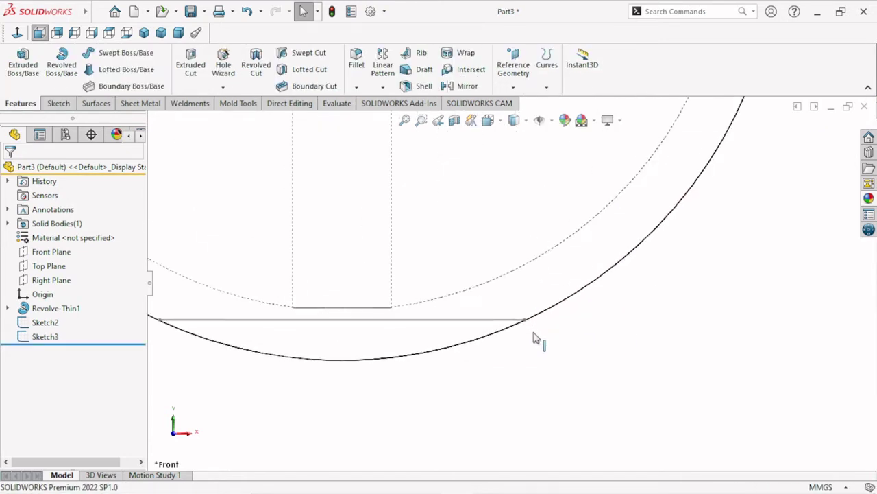
{"action": "scroll", "coordinate": [525, 341], "scroll_direction": "down", "scroll_amount": 1}
{"action": "scroll", "coordinate": [514, 335], "scroll_direction": "up", "scroll_amount": 4}
{"action": "scroll", "coordinate": [510, 332], "scroll_direction": "up", "scroll_amount": 3}
{"action": "scroll", "coordinate": [493, 272], "scroll_direction": "down", "scroll_amount": 2}
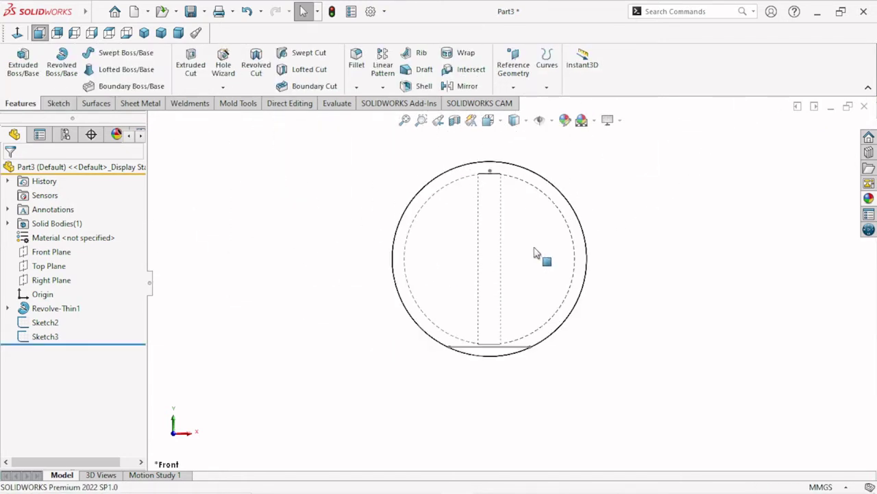
{"action": "mouse_move", "coordinate": [538, 254]}
{"action": "middle_mouse_down"}
{"action": "mouse_move", "coordinate": [588, 309]}
{"action": "mouse_move", "coordinate": [588, 390]}
{"action": "mouse_move", "coordinate": [597, 355]}
{"action": "mouse_move", "coordinate": [562, 227]}
{"action": "mouse_move", "coordinate": [501, 245]}
{"action": "mouse_move", "coordinate": [498, 207]}
{"action": "middle_mouse_up"}
{"action": "scroll", "coordinate": [589, 345], "scroll_direction": "up", "scroll_amount": 2}
{"action": "scroll", "coordinate": [488, 245], "scroll_direction": "down", "scroll_amount": 3}
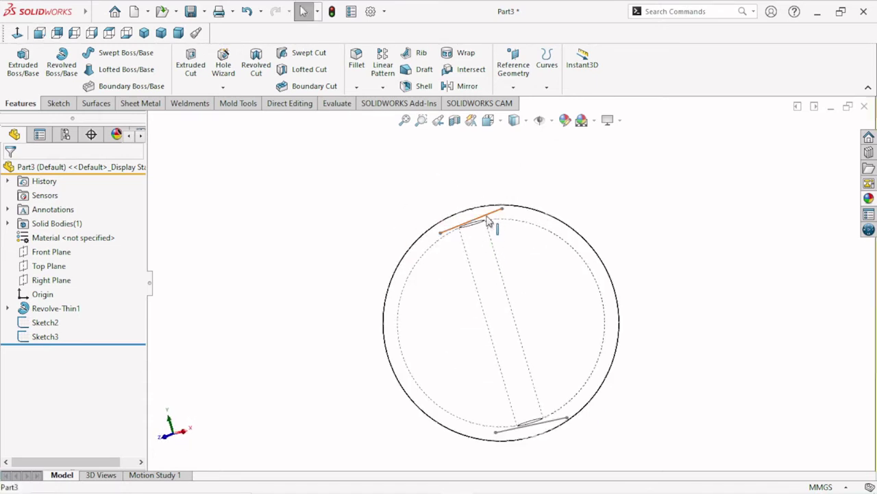
{"action": "left_click", "coordinate": [489, 221]}
{"action": "left_click", "coordinate": [527, 155]}
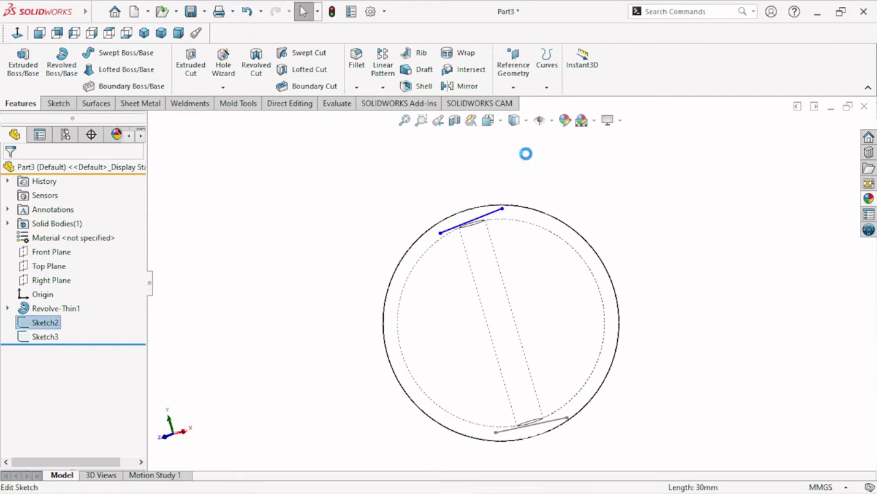
{"action": "left_click", "coordinate": [489, 219]}
{"action": "left_click", "coordinate": [543, 176]}
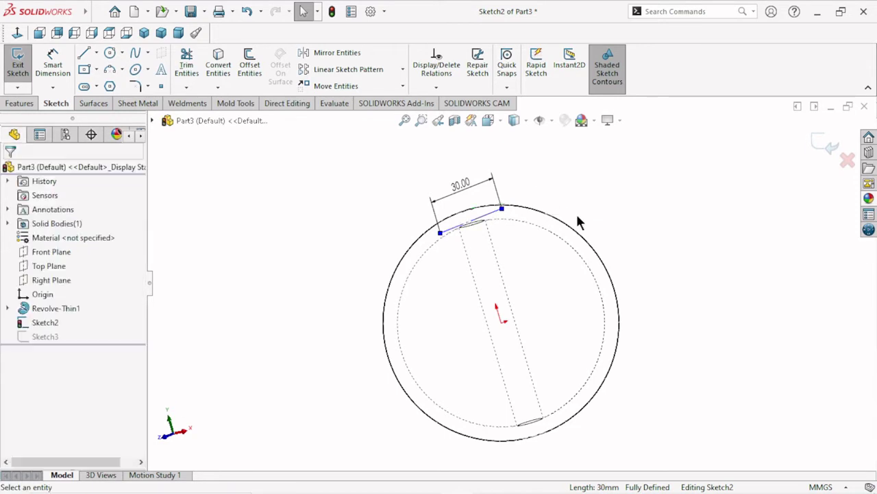
{"action": "left_click", "coordinate": [825, 142]}
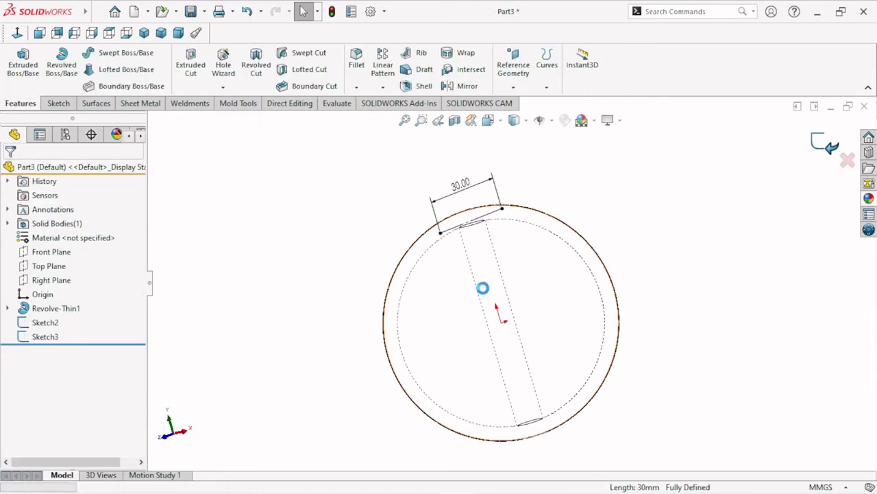
- Reopen Sketch3, check its 30 mm bottom chord, and exit the sketch
{"action": "scroll", "coordinate": [505, 314], "scroll_direction": "down", "scroll_amount": 3}
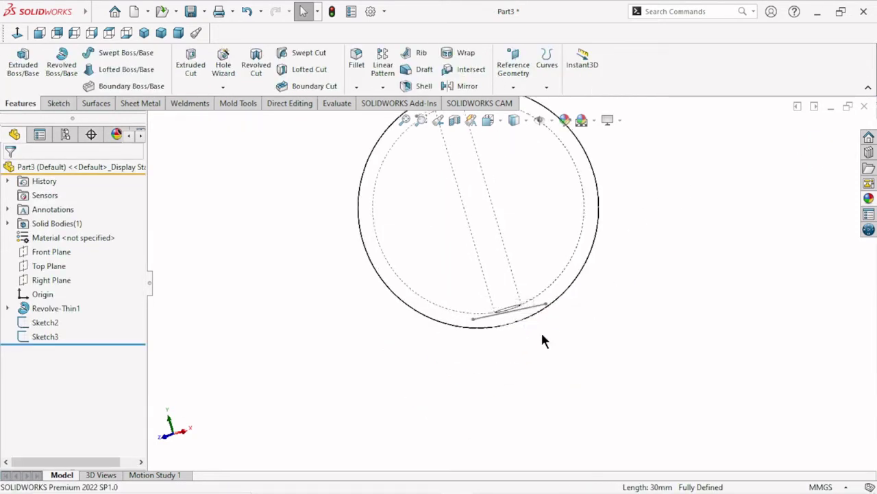
{"action": "scroll", "coordinate": [542, 336], "scroll_direction": "down", "scroll_amount": 2}
{"action": "left_click", "coordinate": [534, 304]}
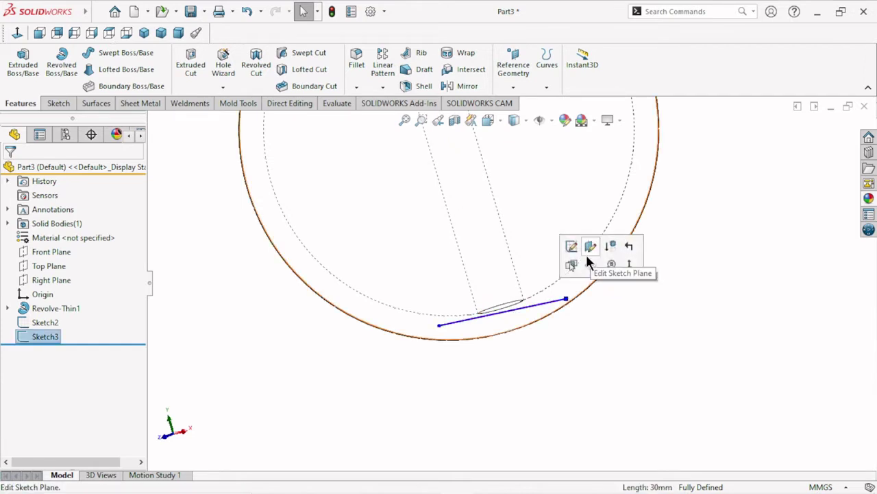
{"action": "left_click", "coordinate": [608, 321]}
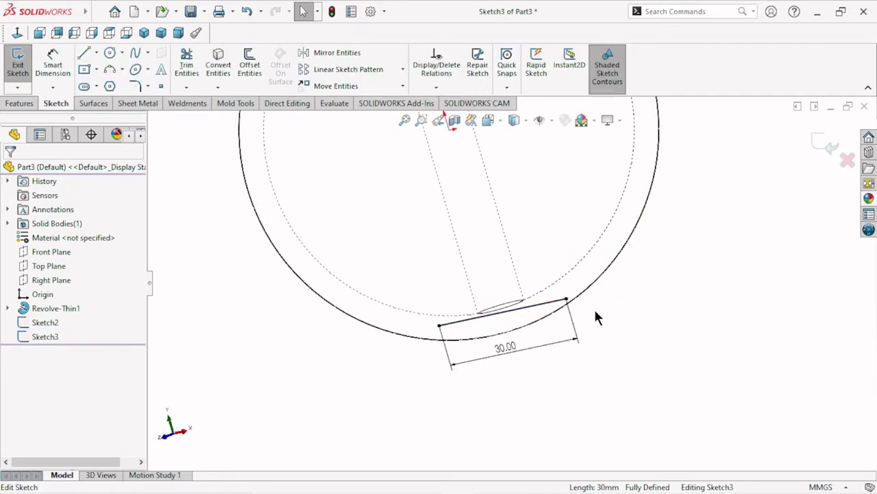
{"action": "left_click", "coordinate": [538, 311]}
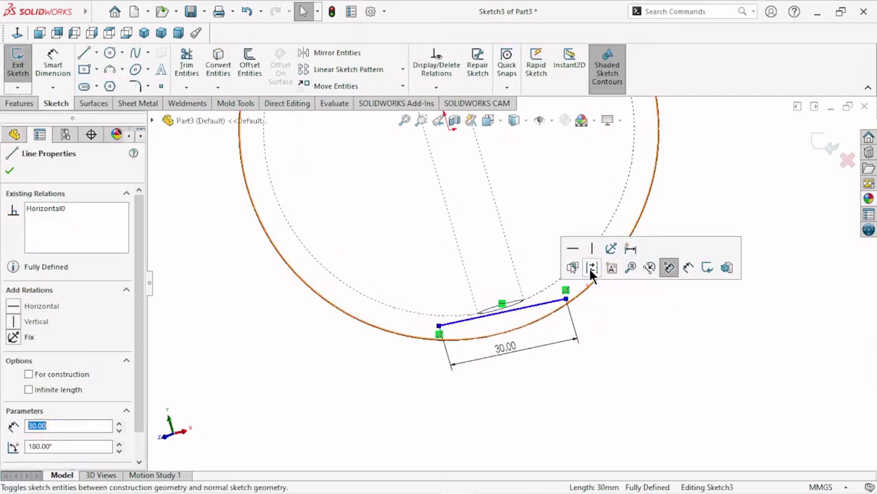
{"action": "key", "text": "Escape"}
{"action": "left_click", "coordinate": [823, 155]}
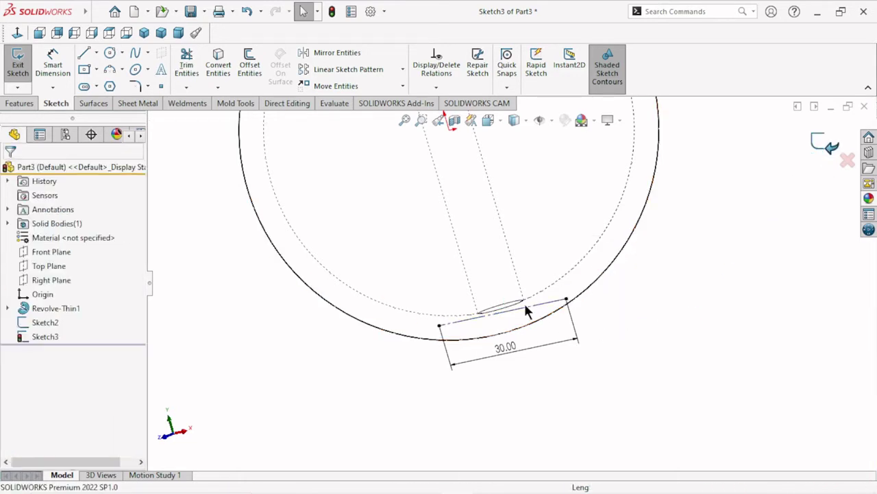
{"action": "scroll", "coordinate": [498, 305], "scroll_direction": "up", "scroll_amount": 5}
{"action": "scroll", "coordinate": [459, 219], "scroll_direction": "down", "scroll_amount": 4}
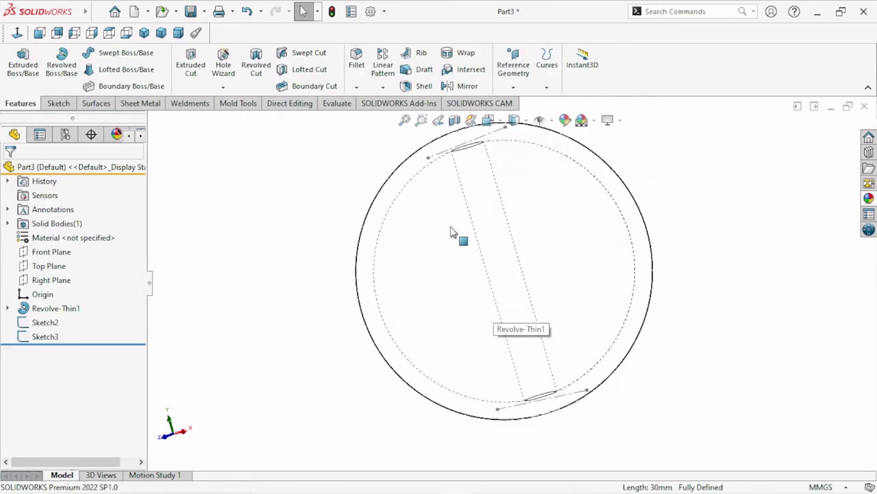
- Start a new sketch on the Top Plane and view it normal-on
{"action": "left_click", "coordinate": [38, 267]}
{"action": "left_click", "coordinate": [39, 242]}
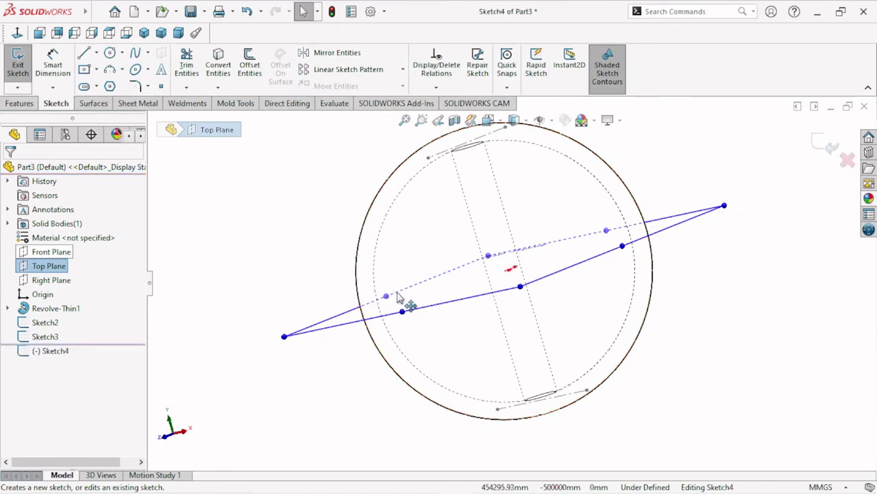
{"action": "left_click", "coordinate": [17, 33]}
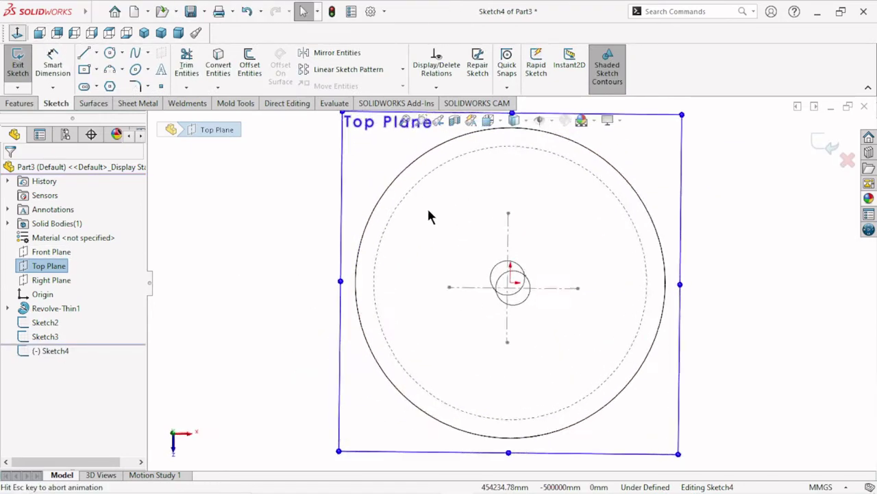
{"action": "scroll", "coordinate": [461, 245], "scroll_direction": "down", "scroll_amount": 1}
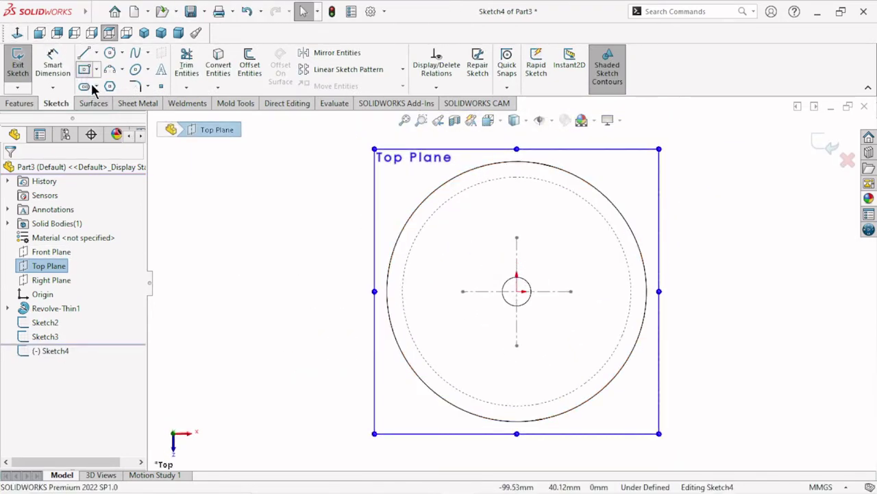
- Draw an origin-centred rectangle with its corner on the outer circle, then select its top and left edges
{"action": "left_click", "coordinate": [517, 292]}
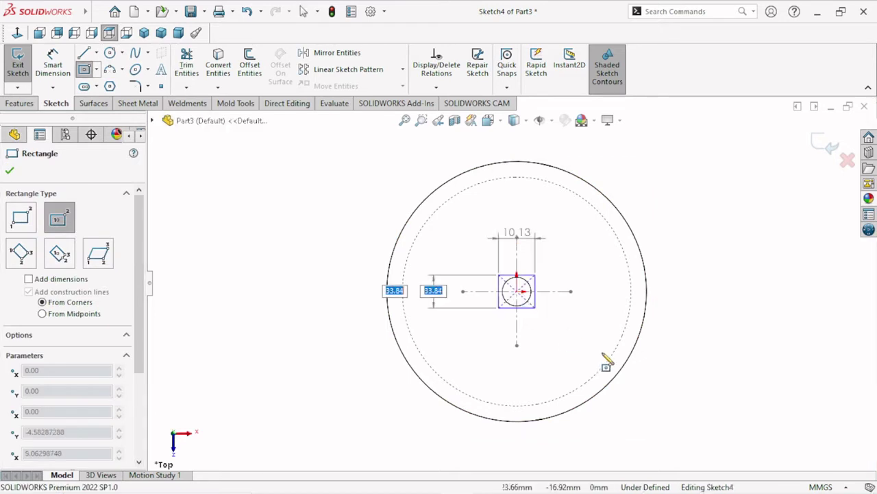
{"action": "left_click", "coordinate": [616, 377]}
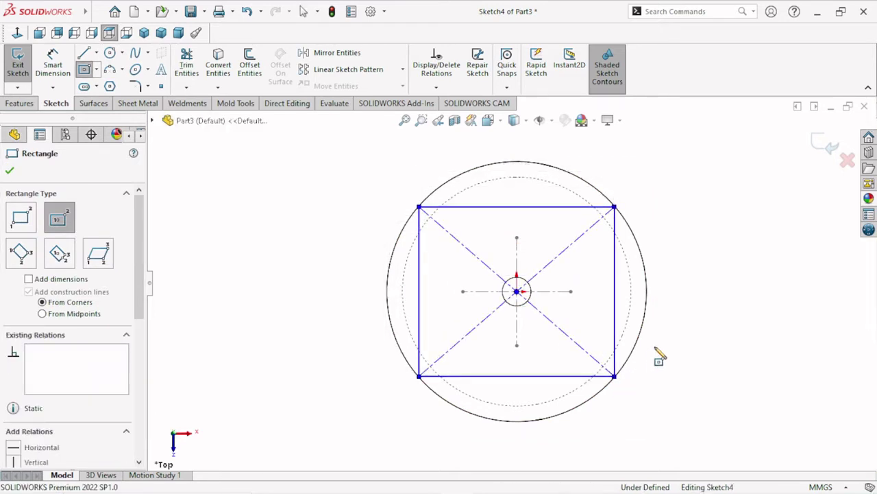
{"action": "right_click", "coordinate": [659, 353]}
{"action": "left_click", "coordinate": [681, 356]}
{"action": "scroll", "coordinate": [594, 311], "scroll_direction": "down", "scroll_amount": 2}
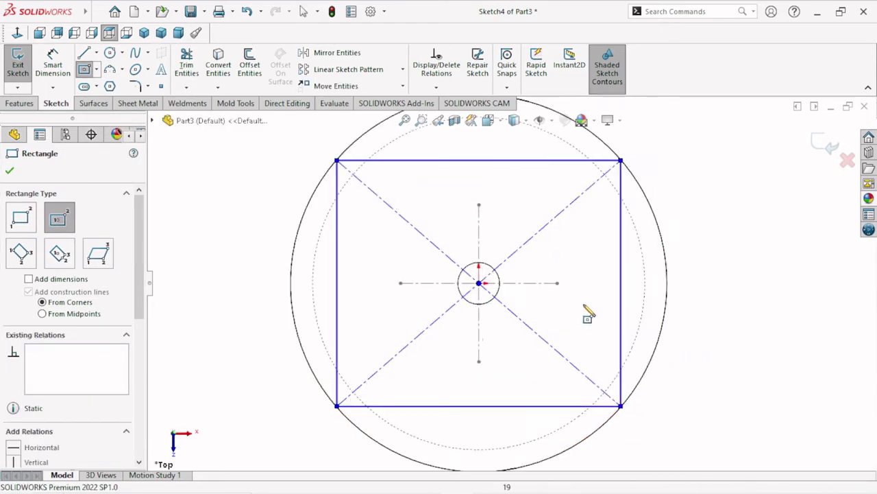
{"action": "key", "text": "Escape"}
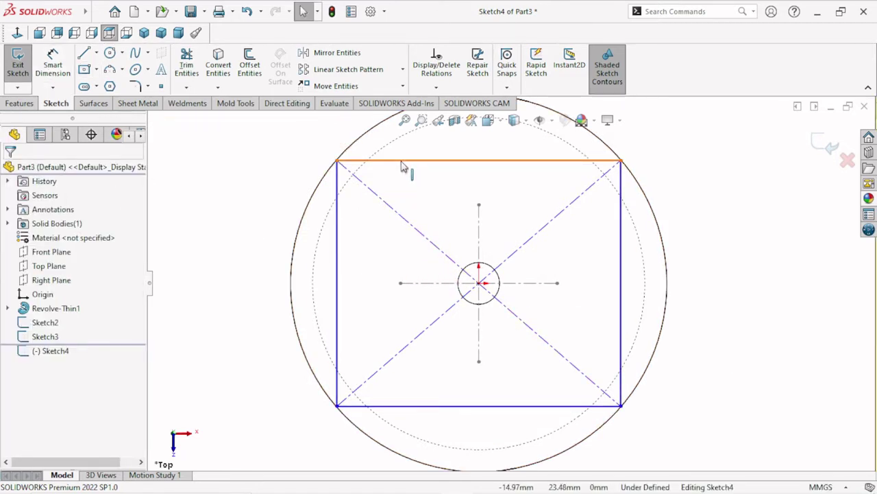
{"action": "left_click", "coordinate": [405, 162]}
{"action": "left_click", "coordinate": [338, 239]}
- Apply an Equal relation to the top and left edges, making the rectangle a square
{"action": "left_click", "coordinate": [349, 237], "text": "ctrl"}
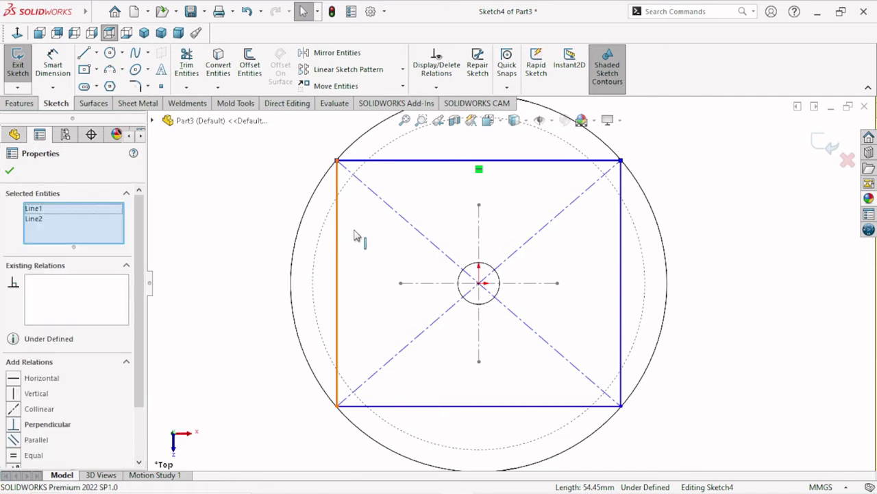
{"action": "left_click", "coordinate": [471, 180]}
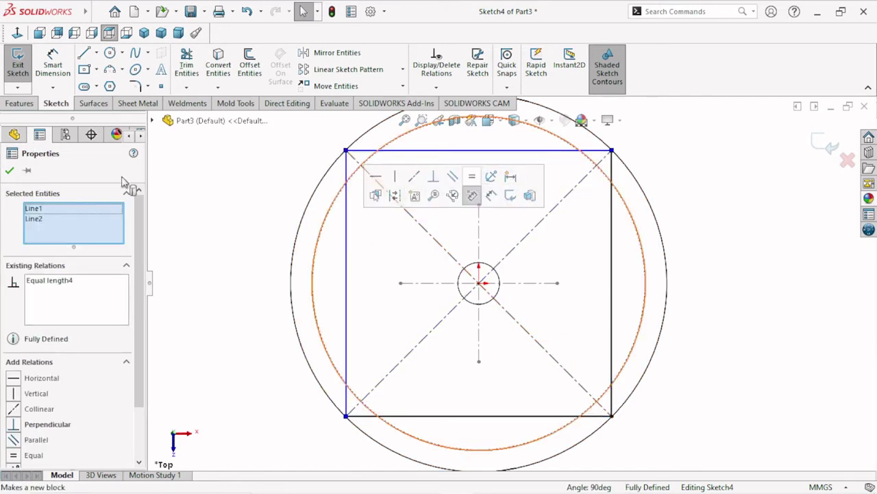
{"action": "left_click", "coordinate": [9, 170]}
{"action": "left_click", "coordinate": [431, 151]}
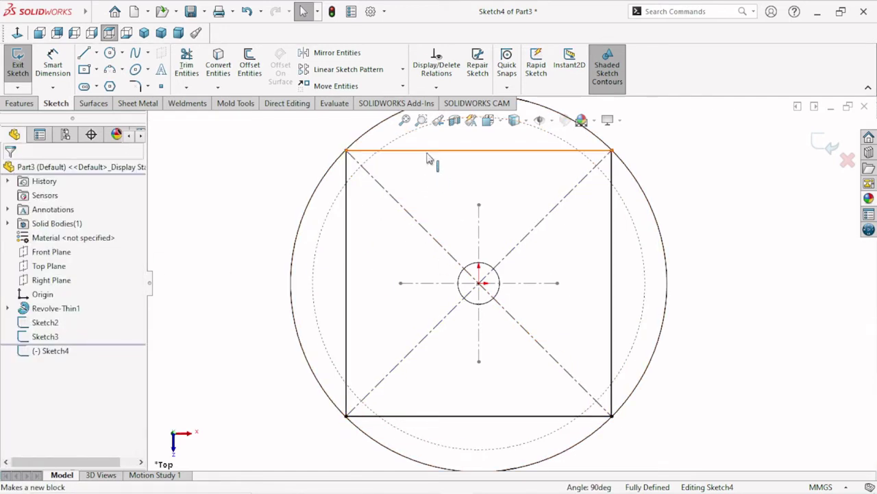
{"action": "left_click", "coordinate": [346, 225], "text": "ctrl"}
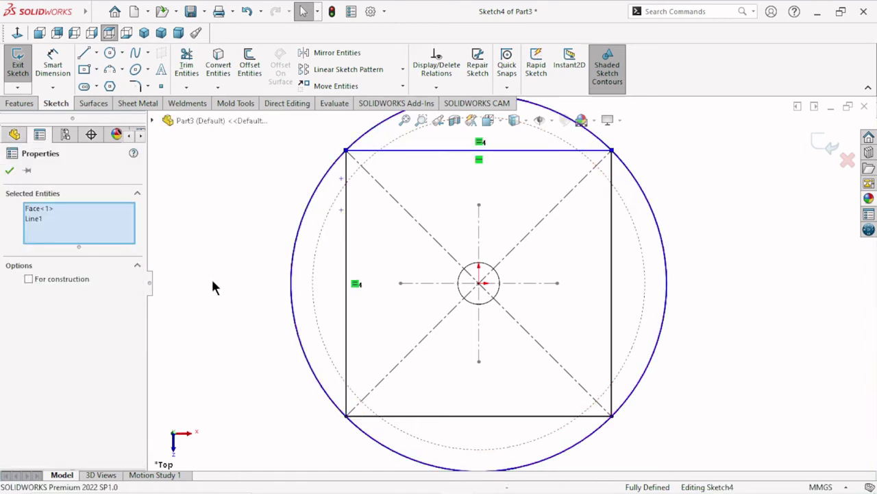
{"action": "left_click", "coordinate": [210, 287]}
- Open Sketch4's rename field in the feature tree, leaving the name unchanged
{"action": "left_click", "coordinate": [42, 352]}
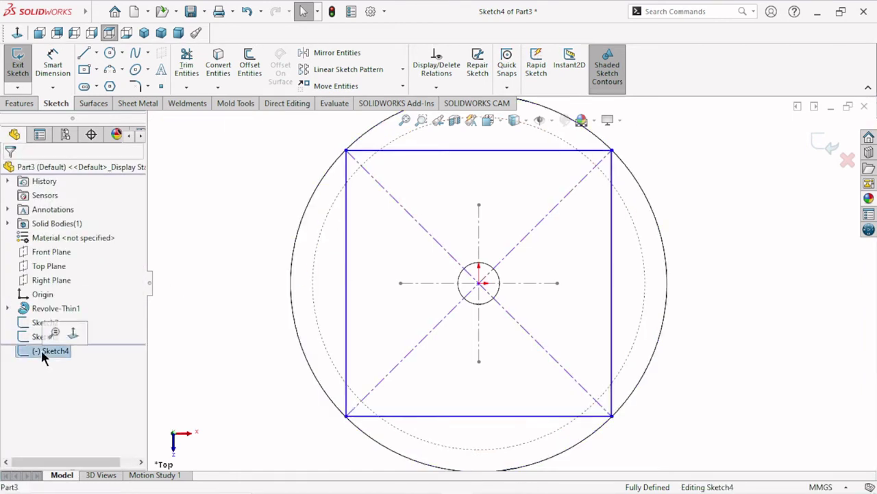
{"action": "right_click", "coordinate": [47, 351]}
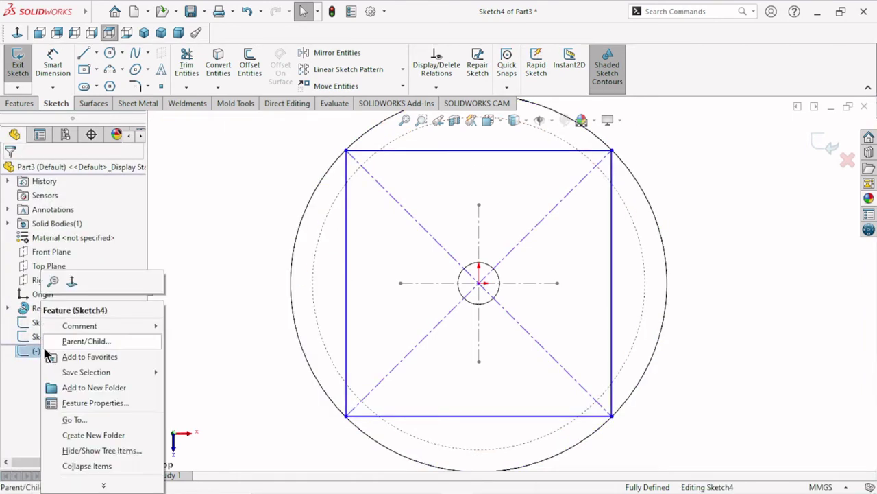
{"action": "left_click", "coordinate": [59, 350]}
{"action": "left_click", "coordinate": [49, 350]}
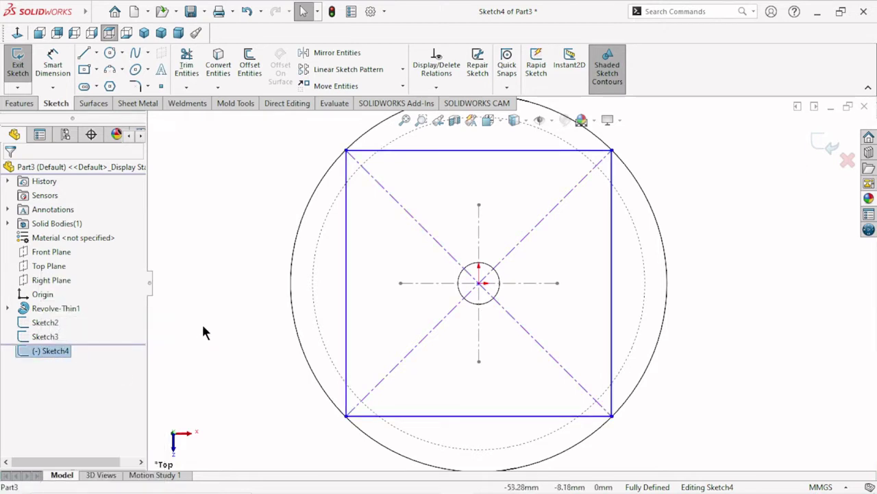
{"action": "left_click", "coordinate": [460, 160]}
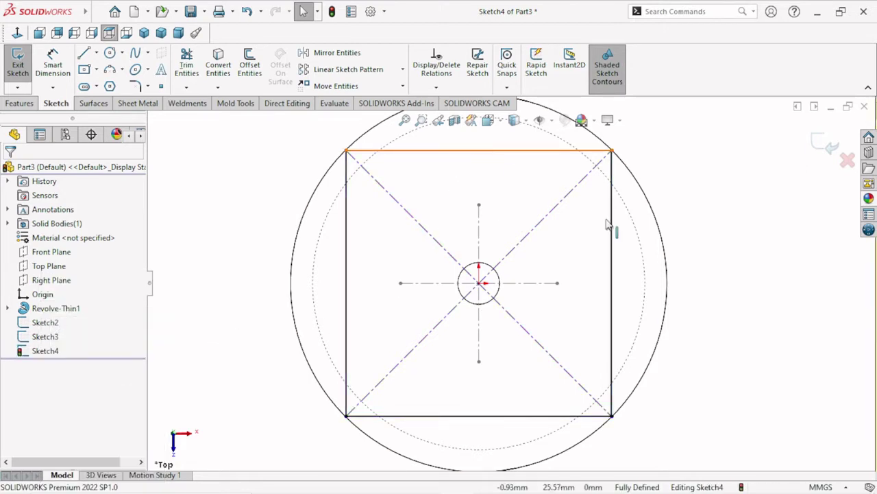
- Turn all four square edges into construction lines, fully defining Sketch4
{"action": "left_click", "coordinate": [612, 245], "text": "ctrl"}
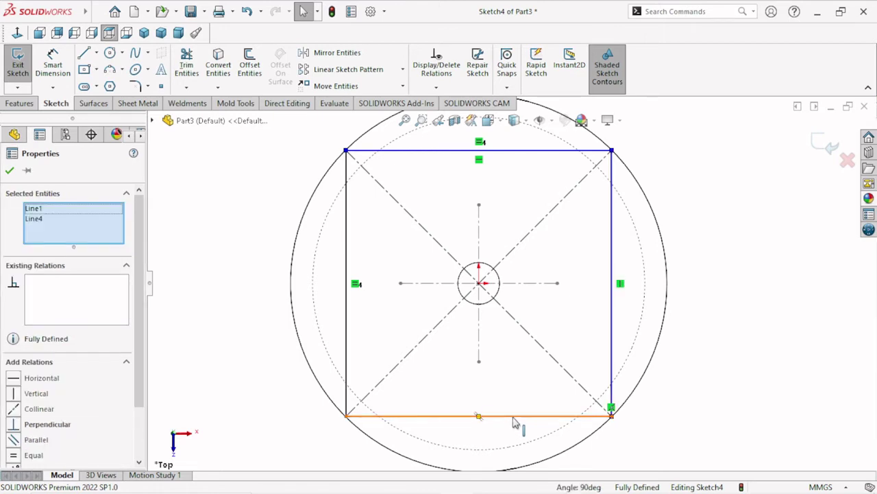
{"action": "left_click", "coordinate": [514, 418], "text": "ctrl"}
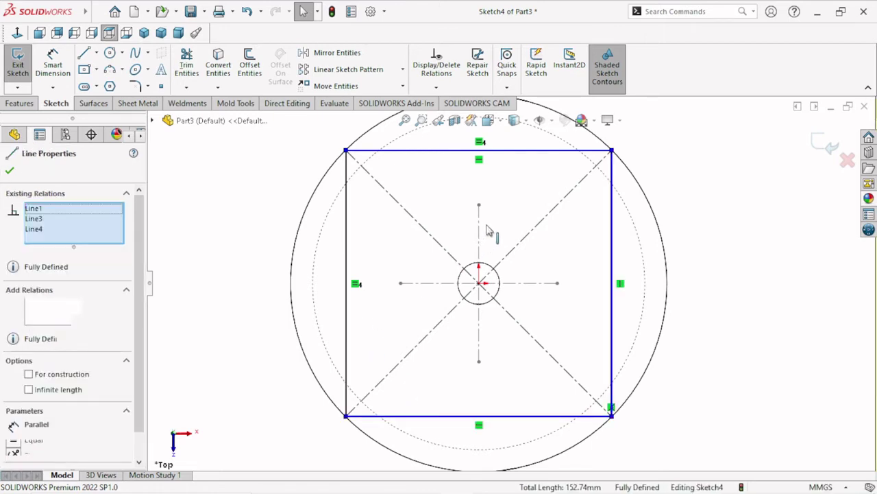
{"action": "left_click", "coordinate": [345, 321], "text": "ctrl"}
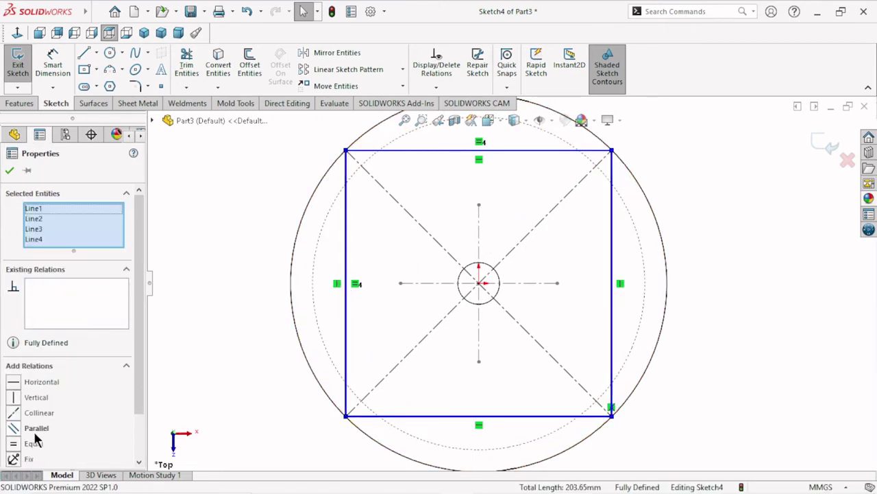
{"action": "scroll", "coordinate": [137, 371], "scroll_direction": "down", "scroll_amount": 2}
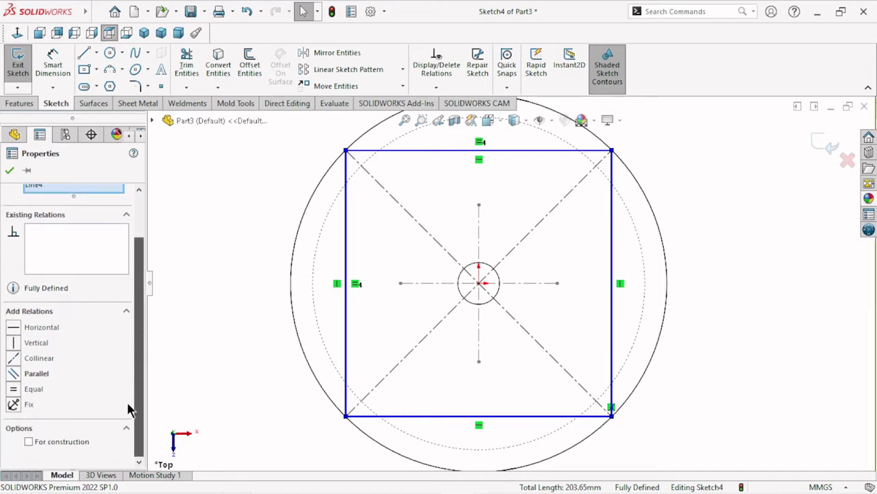
{"action": "left_click", "coordinate": [28, 442]}
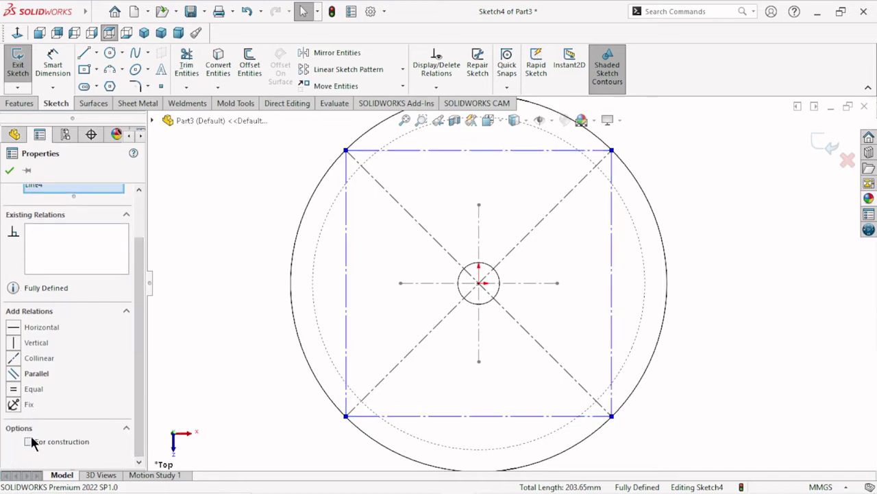
{"action": "left_click", "coordinate": [9, 171]}
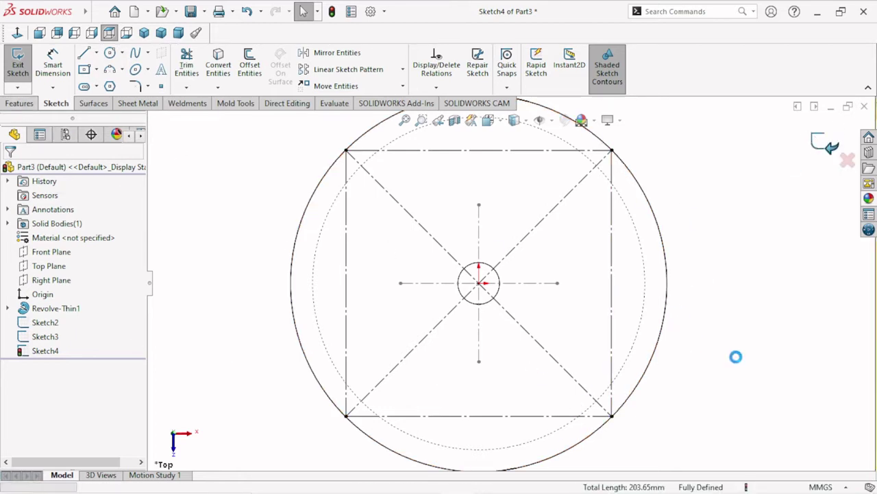
- Exit Sketch4 and orbit the sphere to see the construction square at an angle
{"action": "key", "text": "ctrl+b"}
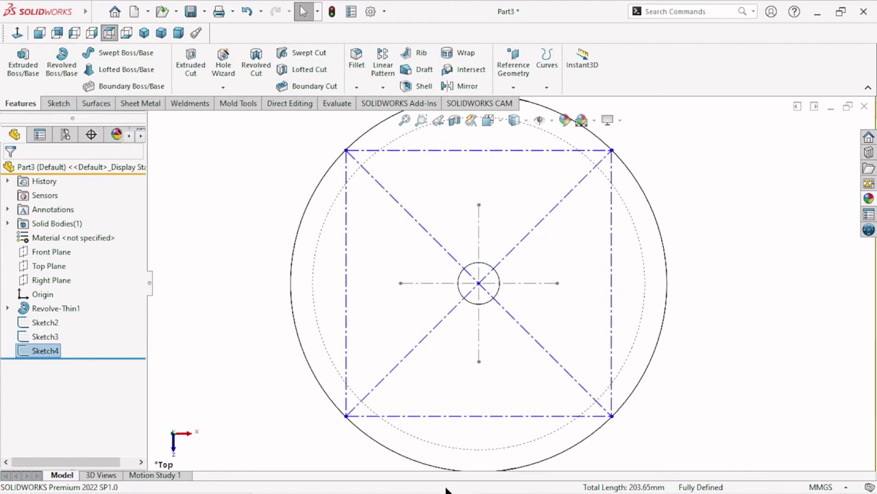
{"action": "scroll", "coordinate": [533, 328], "scroll_direction": "up", "scroll_amount": 3}
{"action": "mouse_move", "coordinate": [534, 328]}
{"action": "middle_mouse_down"}
{"action": "mouse_move", "coordinate": [637, 202]}
{"action": "mouse_move", "coordinate": [680, 307]}
{"action": "middle_mouse_up"}
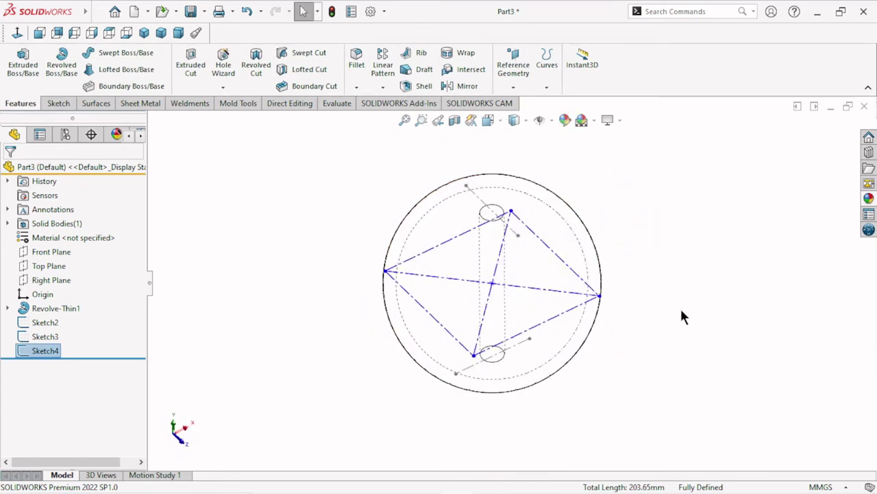
{"action": "left_click", "coordinate": [680, 306]}
{"action": "scroll", "coordinate": [562, 345], "scroll_direction": "up", "scroll_amount": 2}
{"action": "middle_click_drag", "start_coordinate": [562, 345], "coordinate": [584, 315]}
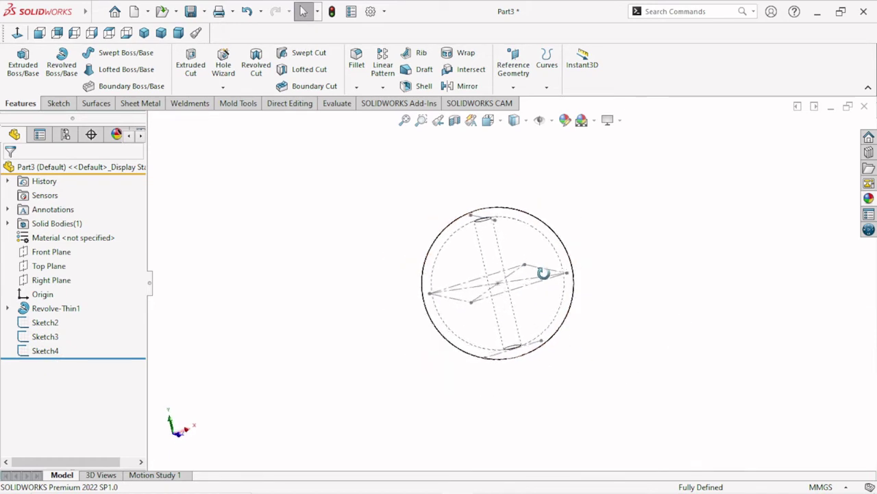
{"action": "mouse_move", "coordinate": [614, 352]}
{"action": "middle_mouse_down"}
{"action": "mouse_move", "coordinate": [598, 373]}
{"action": "mouse_move", "coordinate": [624, 373]}
{"action": "middle_mouse_up"}
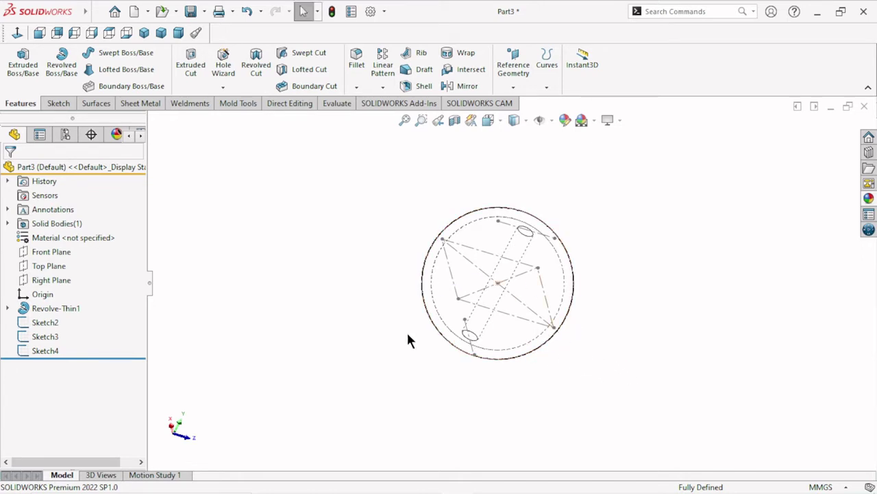
{"action": "mouse_move", "coordinate": [603, 367]}
{"action": "middle_mouse_down"}
{"action": "mouse_move", "coordinate": [548, 313]}
{"action": "mouse_move", "coordinate": [568, 268]}
{"action": "mouse_move", "coordinate": [558, 333]}
{"action": "mouse_move", "coordinate": [521, 343]}
{"action": "mouse_move", "coordinate": [561, 362]}
{"action": "middle_mouse_up"}
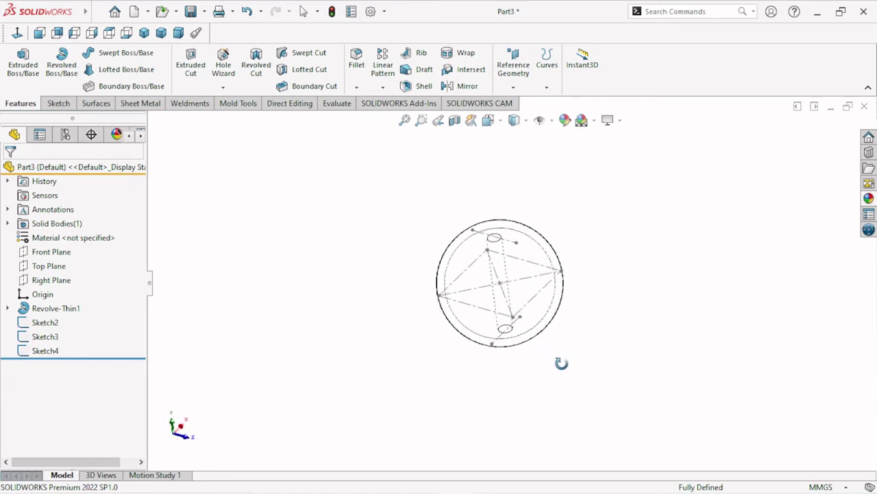
{"action": "left_click", "coordinate": [61, 103]}
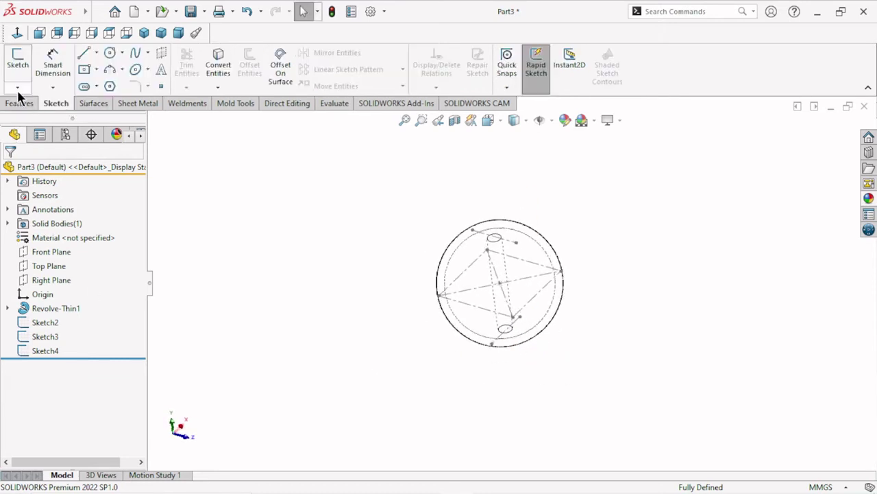
- Start a 3D sketch and begin a spline with its first points on the sphere
{"action": "left_click", "coordinate": [18, 89]}
{"action": "left_click", "coordinate": [35, 118]}
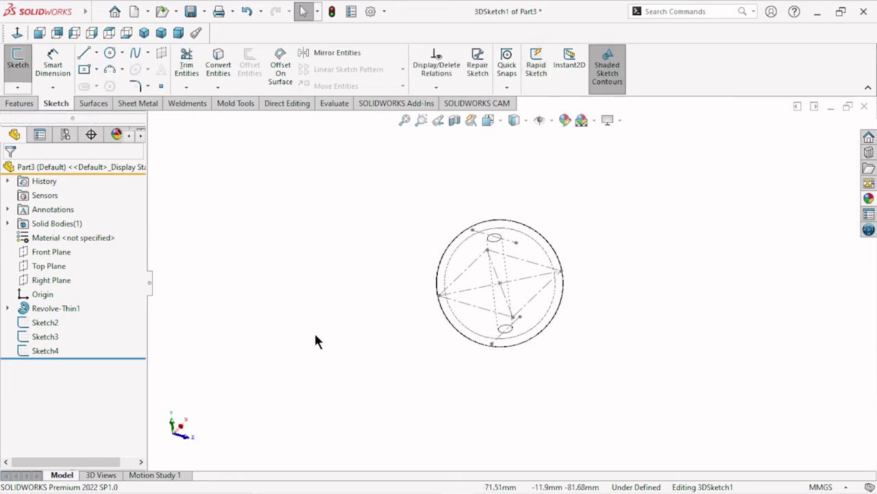
{"action": "left_click", "coordinate": [135, 56]}
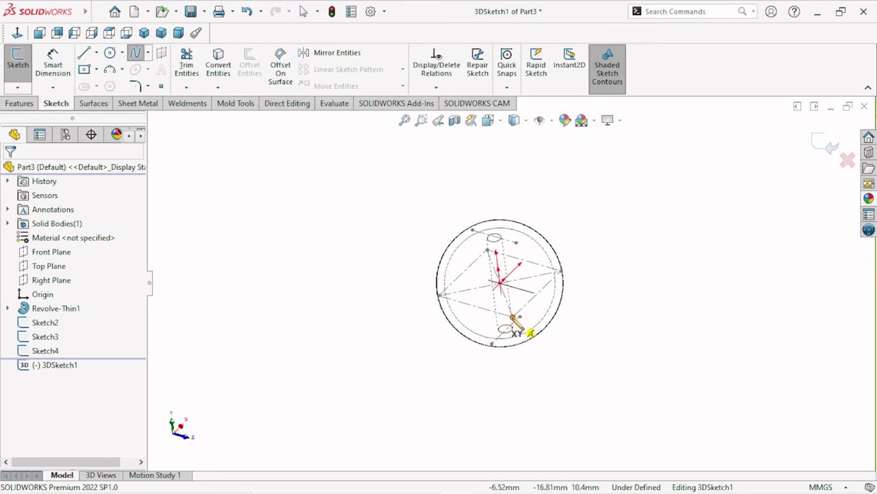
{"action": "left_click", "coordinate": [513, 317]}
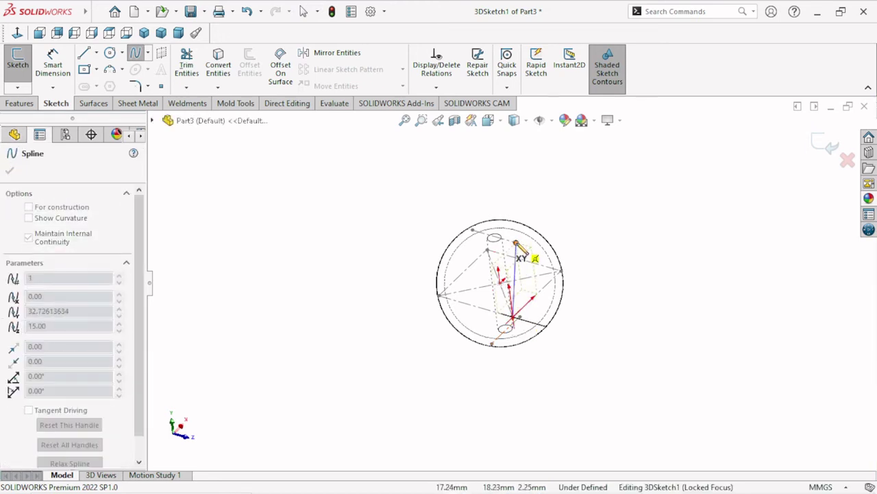
{"action": "left_click", "coordinate": [515, 243]}
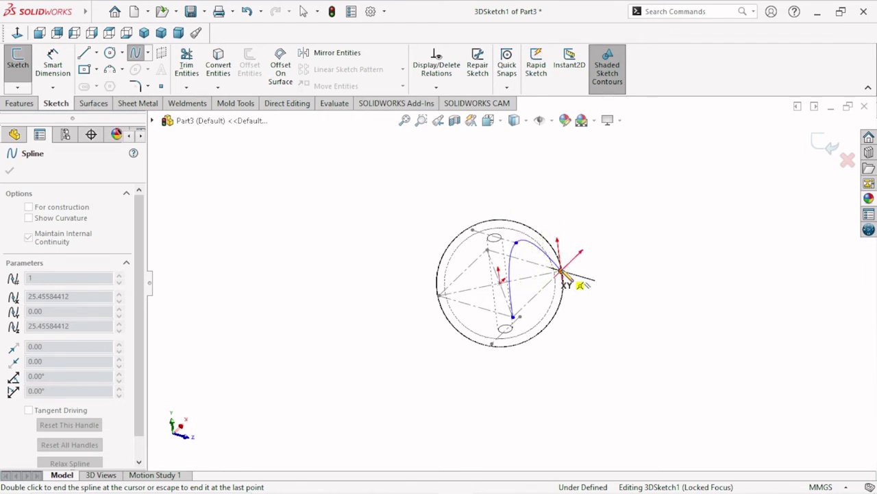
{"action": "mouse_move", "coordinate": [573, 299]}
{"action": "middle_mouse_down"}
{"action": "mouse_move", "coordinate": [462, 323]}
{"action": "mouse_move", "coordinate": [435, 356]}
{"action": "mouse_move", "coordinate": [446, 405]}
{"action": "middle_mouse_up"}
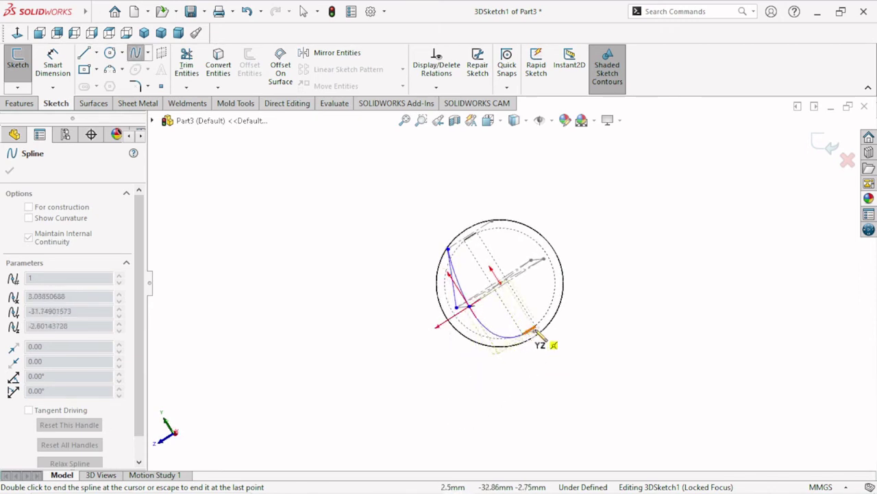
- Add more spline points around the sphere and close the seam loop at its start point
{"action": "scroll", "coordinate": [537, 335], "scroll_direction": "down", "scroll_amount": 3}
{"action": "scroll", "coordinate": [537, 334], "scroll_direction": "down", "scroll_amount": 2}
{"action": "mouse_move", "coordinate": [538, 336]}
{"action": "middle_mouse_down"}
{"action": "mouse_move", "coordinate": [562, 363]}
{"action": "mouse_move", "coordinate": [544, 336]}
{"action": "middle_mouse_up"}
{"action": "left_click", "coordinate": [534, 320]}
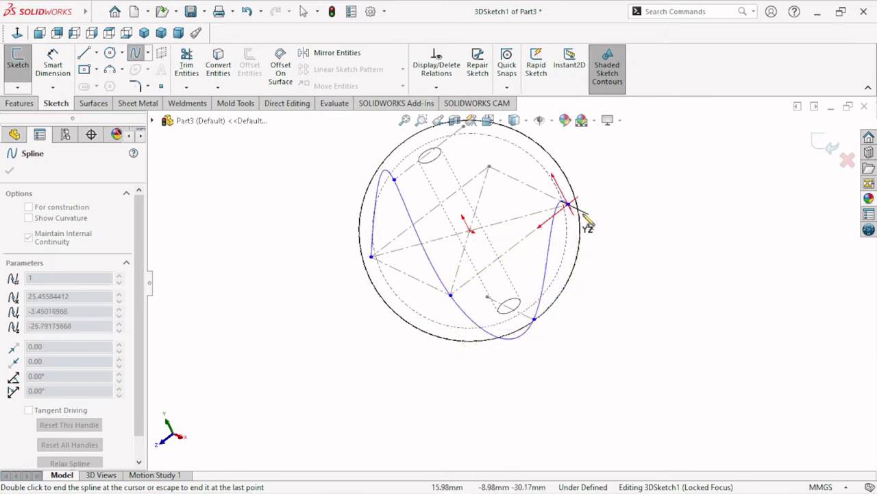
{"action": "middle_click_drag", "start_coordinate": [624, 221], "coordinate": [523, 284]}
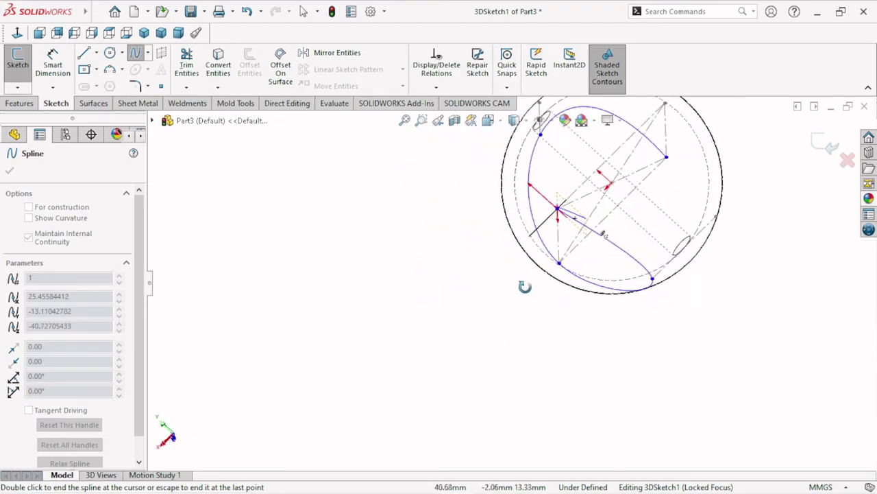
{"action": "scroll", "coordinate": [542, 295], "scroll_direction": "up", "scroll_amount": 3}
{"action": "mouse_move", "coordinate": [617, 240]}
{"action": "middle_mouse_down"}
{"action": "mouse_move", "coordinate": [427, 349]}
{"action": "mouse_move", "coordinate": [613, 384]}
{"action": "mouse_move", "coordinate": [578, 326]}
{"action": "middle_mouse_up"}
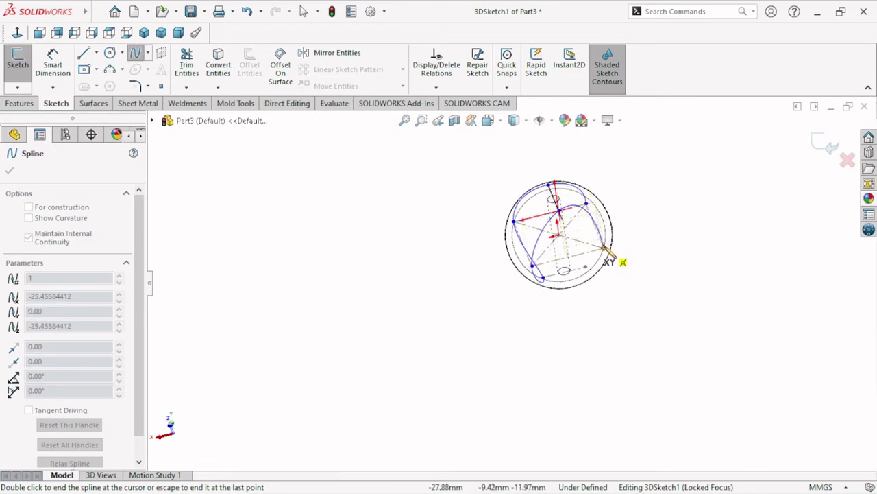
{"action": "scroll", "coordinate": [591, 265], "scroll_direction": "down", "scroll_amount": 1}
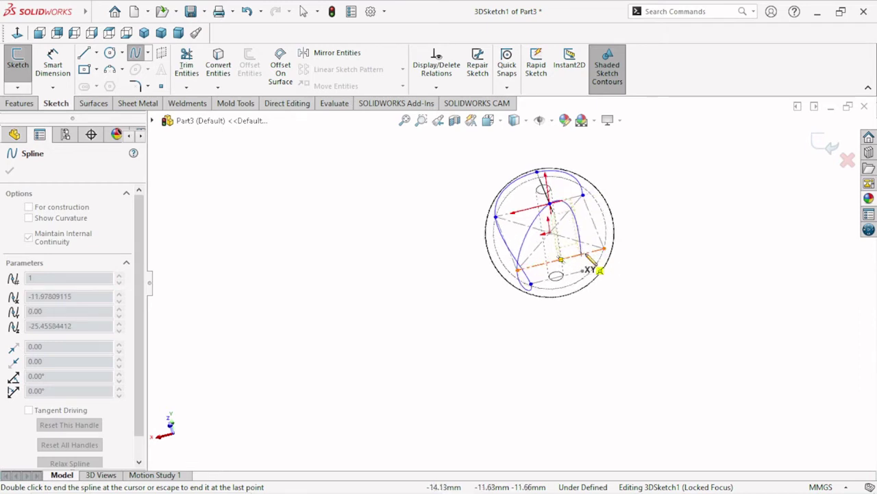
{"action": "scroll", "coordinate": [583, 251], "scroll_direction": "down", "scroll_amount": 1}
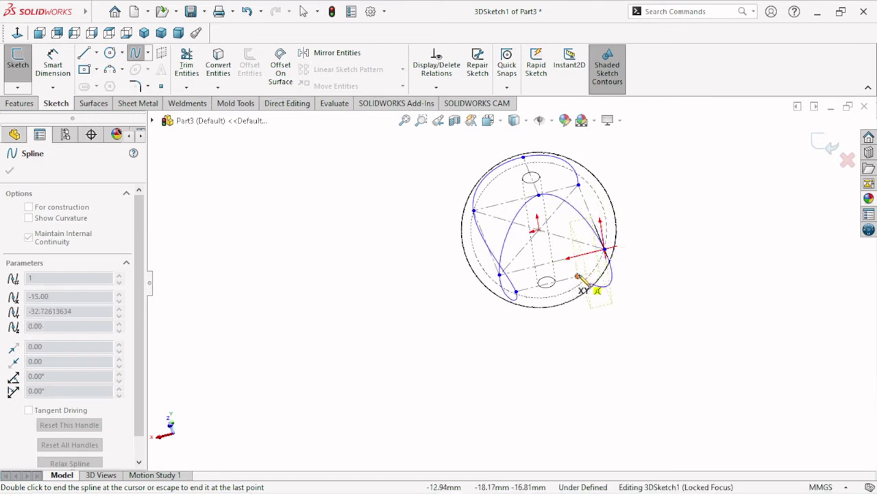
{"action": "left_click", "coordinate": [579, 185]}
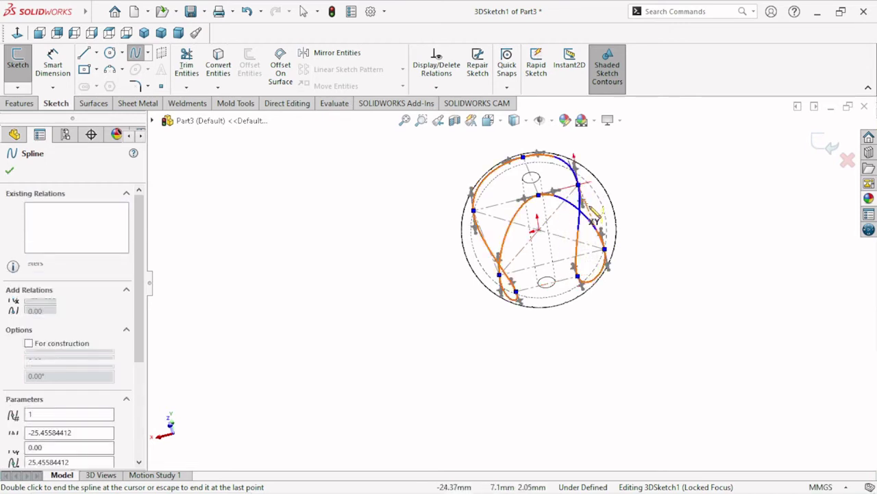
{"action": "left_click", "coordinate": [830, 151]}
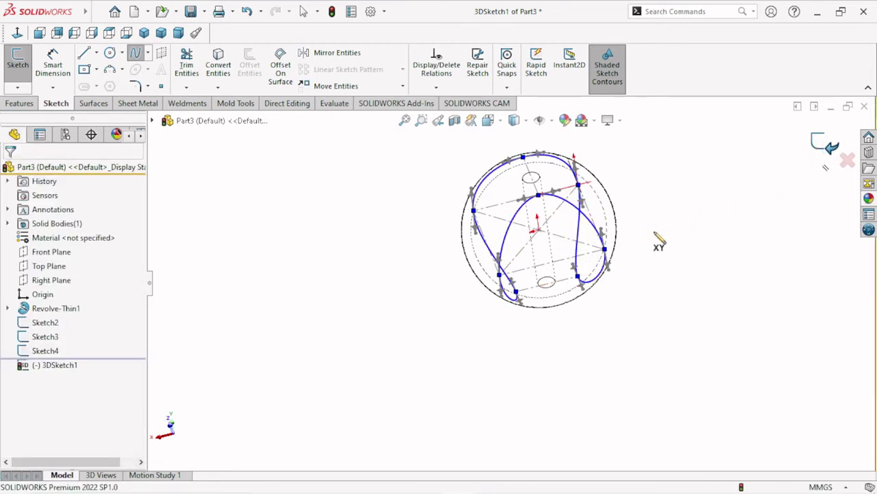
- Orbit to view the seam curve obliquely, then start Sketch5 on the Right Plane
{"action": "key", "text": "ctrl+5"}
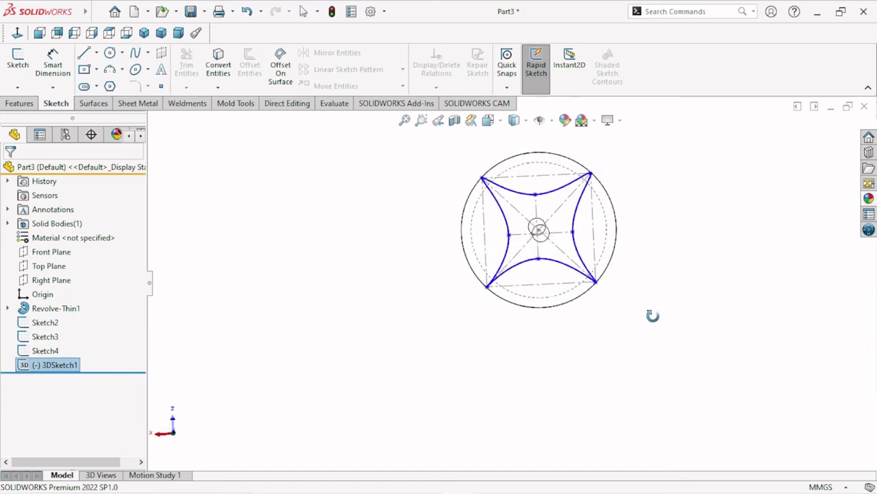
{"action": "mouse_move", "coordinate": [652, 316]}
{"action": "middle_mouse_down"}
{"action": "mouse_move", "coordinate": [646, 189]}
{"action": "mouse_move", "coordinate": [708, 297]}
{"action": "mouse_move", "coordinate": [662, 347]}
{"action": "mouse_move", "coordinate": [519, 330]}
{"action": "mouse_move", "coordinate": [501, 396]}
{"action": "mouse_move", "coordinate": [543, 425]}
{"action": "mouse_move", "coordinate": [630, 339]}
{"action": "mouse_move", "coordinate": [723, 288]}
{"action": "mouse_move", "coordinate": [653, 221]}
{"action": "middle_mouse_up"}
{"action": "scroll", "coordinate": [653, 221], "scroll_direction": "down", "scroll_amount": 2}
{"action": "scroll", "coordinate": [523, 268], "scroll_direction": "up", "scroll_amount": 3}
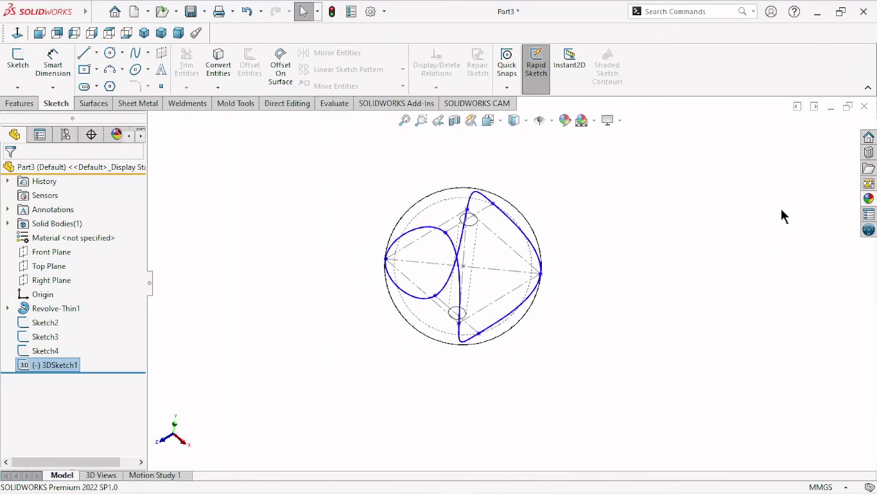
{"action": "scroll", "coordinate": [387, 317], "scroll_direction": "down", "scroll_amount": 1}
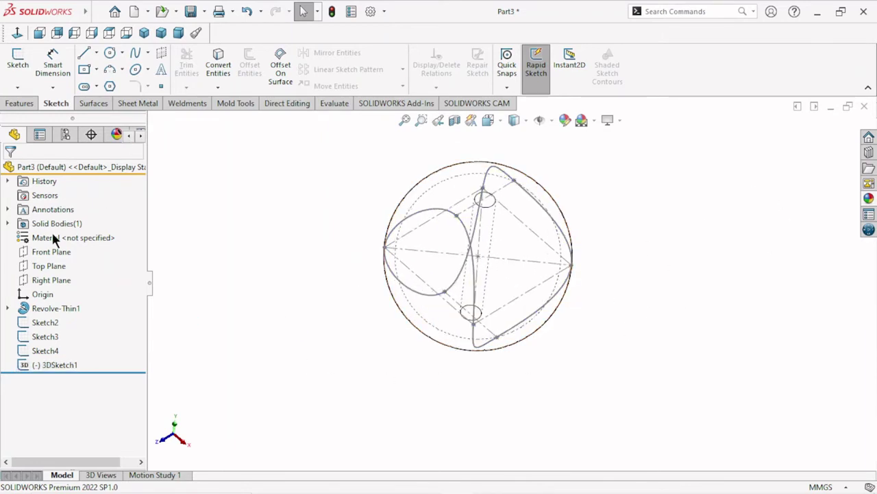
{"action": "left_click", "coordinate": [55, 279]}
{"action": "left_click", "coordinate": [67, 260]}
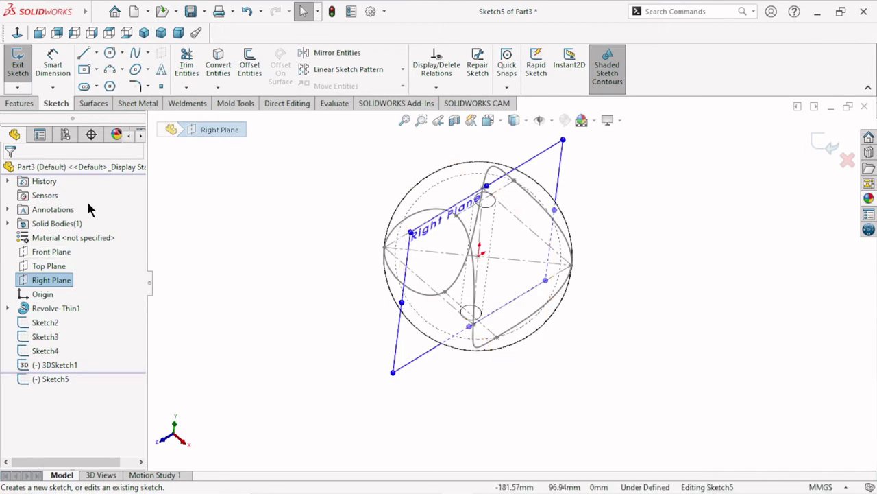
- View the Right Plane sketch normal-on and zoom to the seam's top end
{"action": "left_click", "coordinate": [17, 33]}
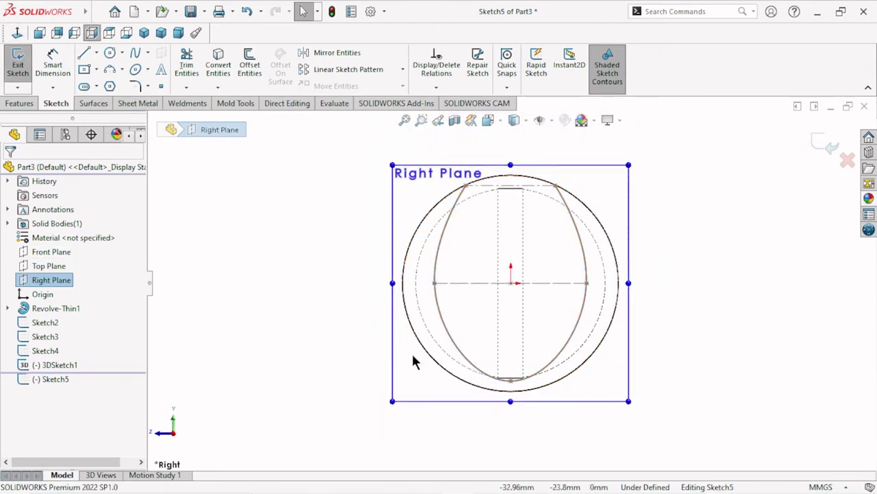
{"action": "key", "text": "f"}
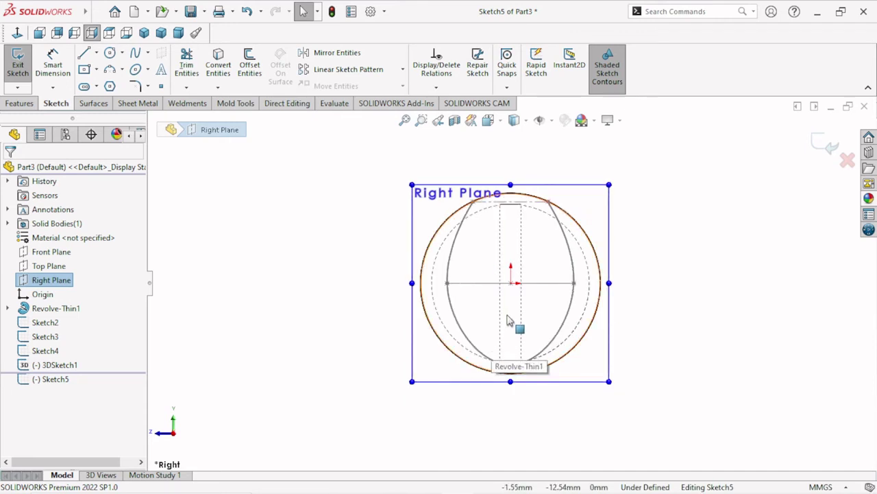
{"action": "key", "text": "z"}
{"action": "scroll", "coordinate": [629, 309], "scroll_direction": "down", "scroll_amount": 1}
{"action": "scroll", "coordinate": [529, 245], "scroll_direction": "down", "scroll_amount": 2}
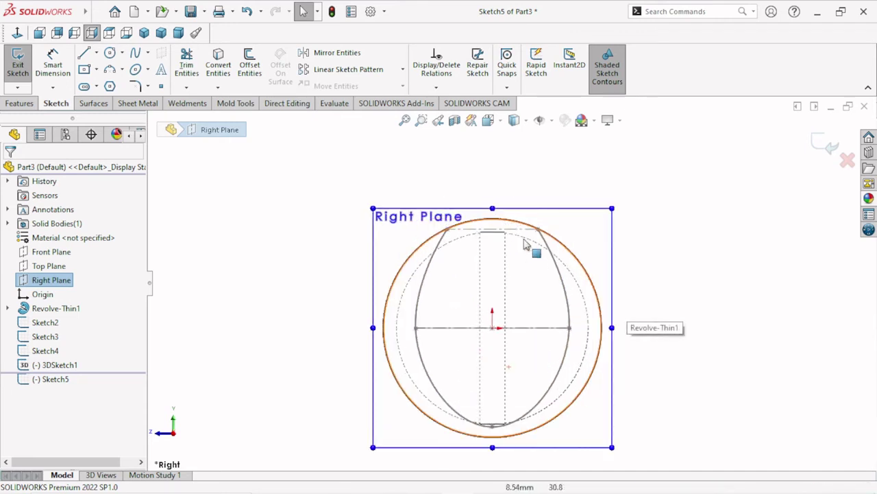
{"action": "scroll", "coordinate": [519, 231], "scroll_direction": "down", "scroll_amount": 1}
{"action": "scroll", "coordinate": [515, 247], "scroll_direction": "down", "scroll_amount": 1}
{"action": "scroll", "coordinate": [525, 296], "scroll_direction": "up", "scroll_amount": 1}
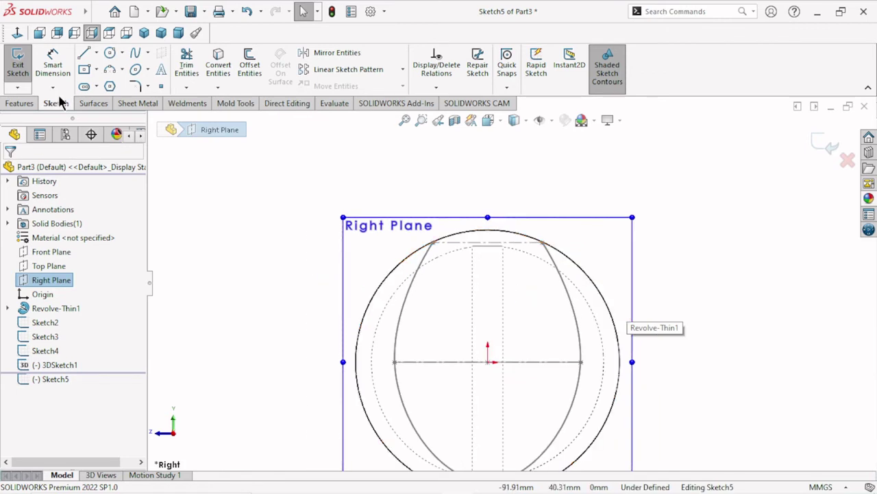
{"action": "scroll", "coordinate": [541, 313], "scroll_direction": "up", "scroll_amount": 1}
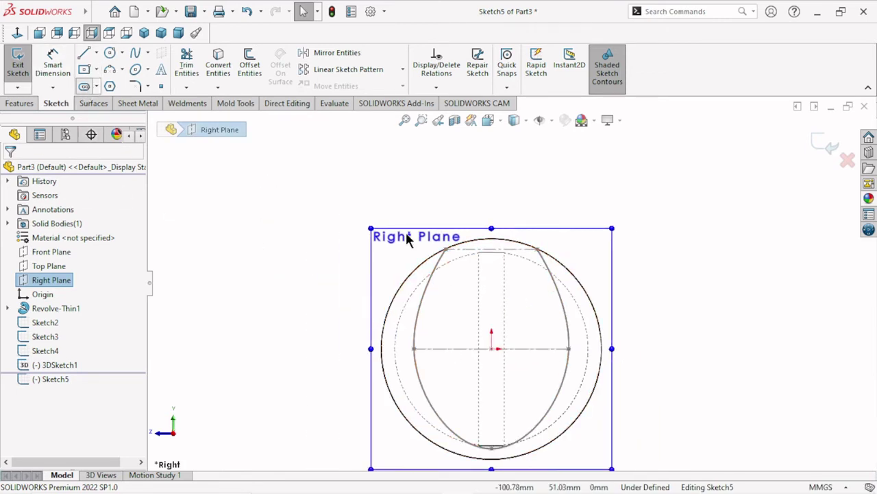
- Draw a straight slot starting at the seam arc's endpoint
{"action": "left_click", "coordinate": [538, 249]}
{"action": "left_click", "coordinate": [565, 246]}
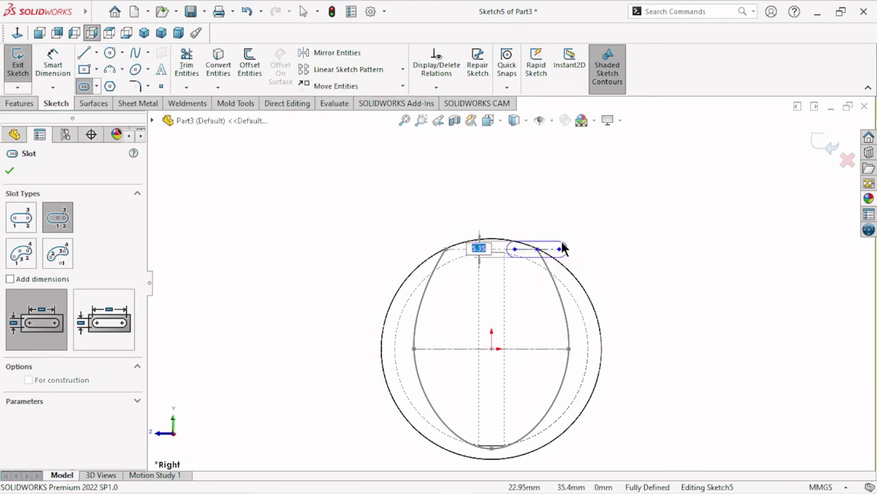
{"action": "left_click", "coordinate": [565, 255]}
{"action": "right_click", "coordinate": [610, 235]}
{"action": "left_click", "coordinate": [637, 238]}
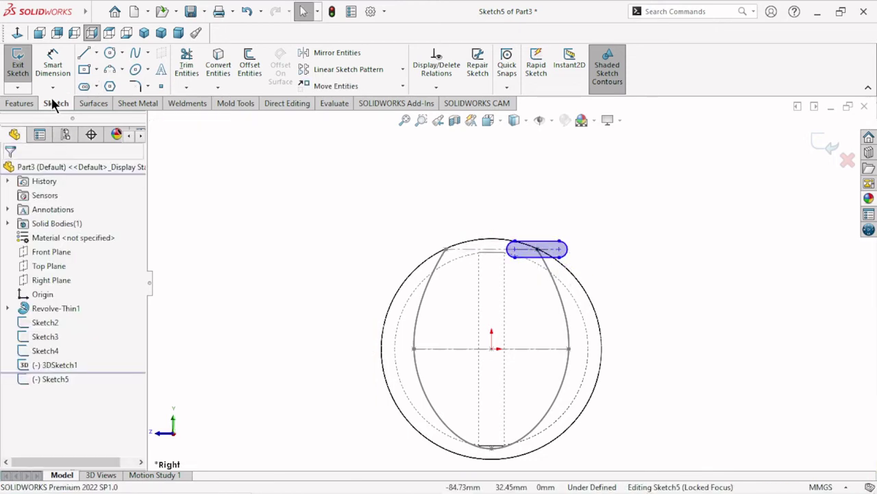
{"action": "scroll", "coordinate": [562, 252], "scroll_direction": "down", "scroll_amount": 3}
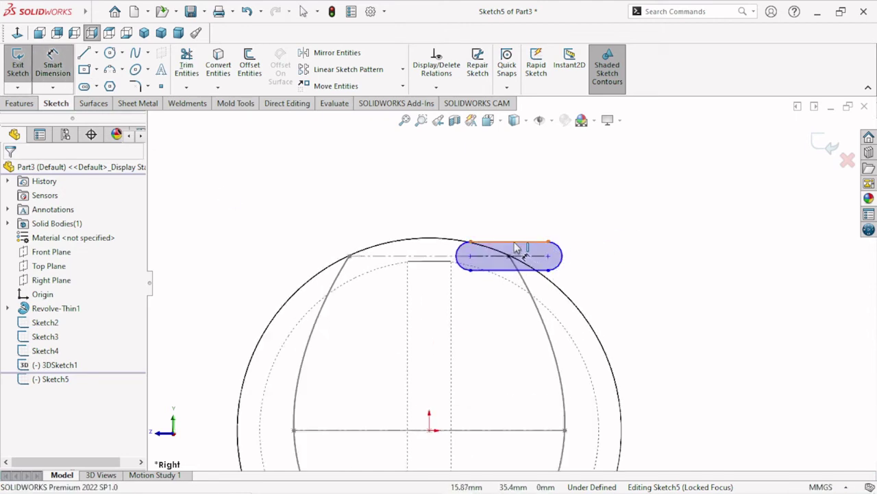
- Dimension the slot to length 2 and end radius 1.15, then exit the sketch
{"action": "left_click", "coordinate": [515, 247]}
{"action": "right_click_drag", "start_coordinate": [516, 245], "coordinate": [504, 208]}
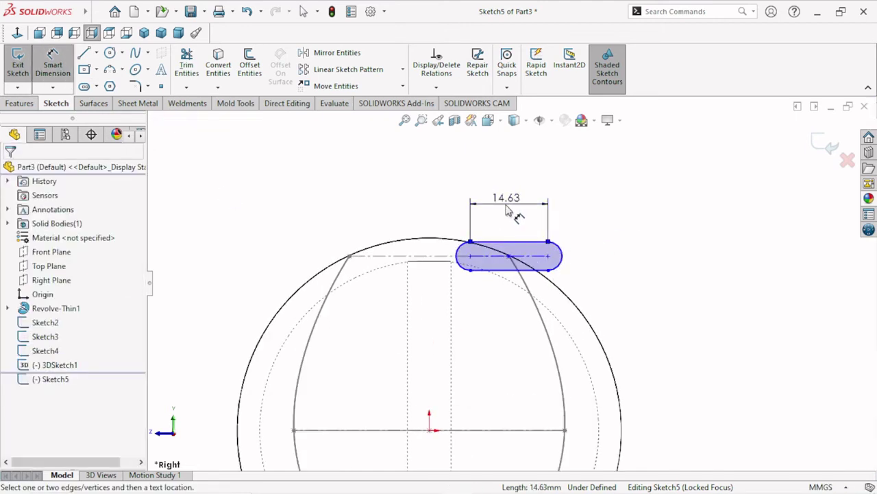
{"action": "left_click", "coordinate": [507, 212]}
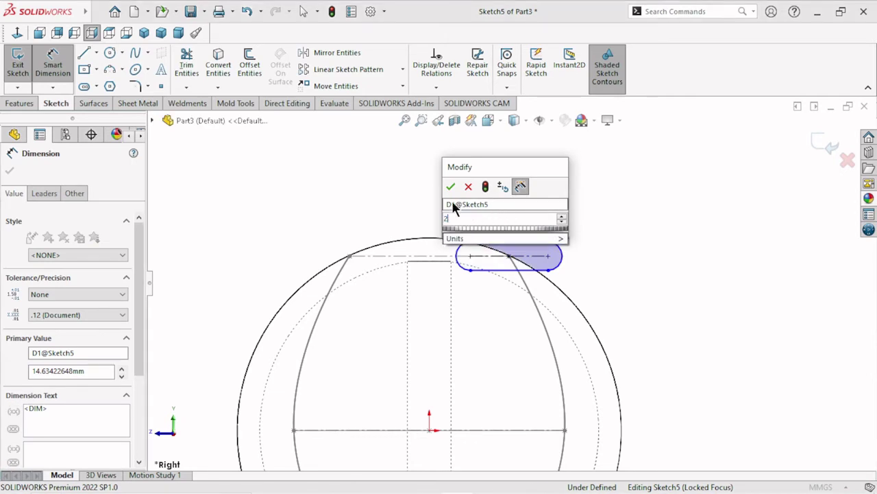
{"action": "type", "text": "2"}
{"action": "key", "text": "Return"}
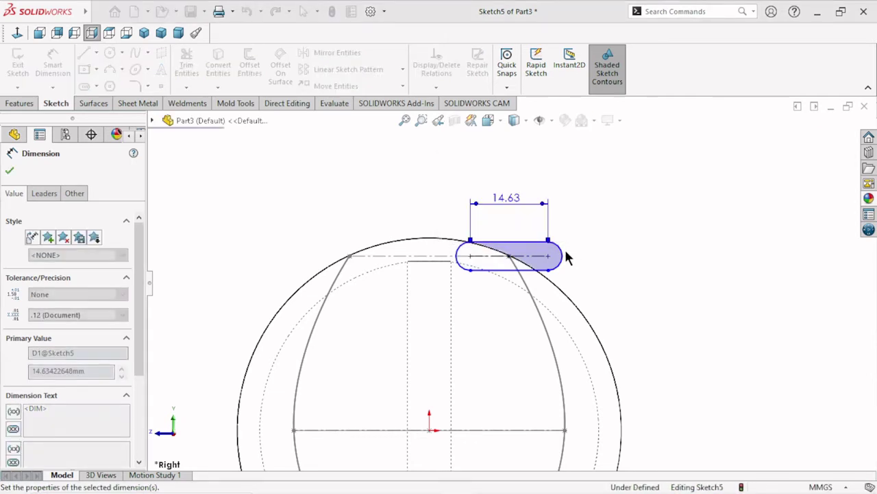
{"action": "left_click", "coordinate": [528, 256]}
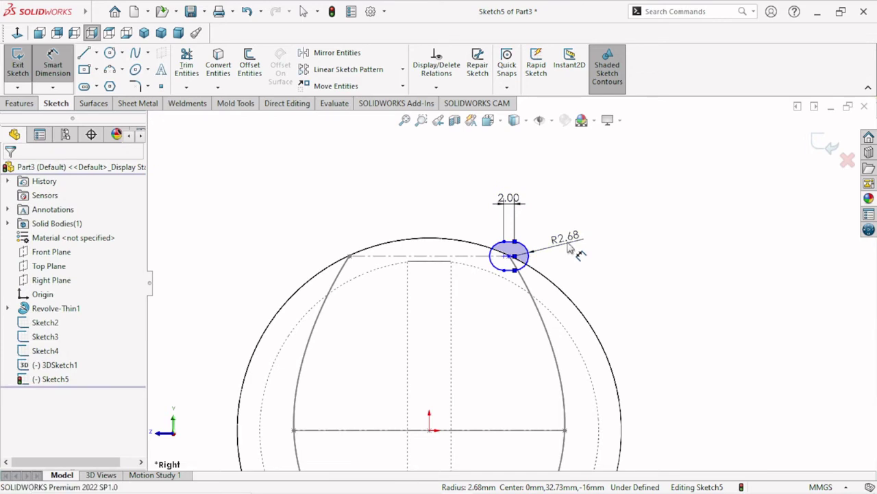
{"action": "left_click", "coordinate": [567, 247]}
{"action": "type", "text": "1."}
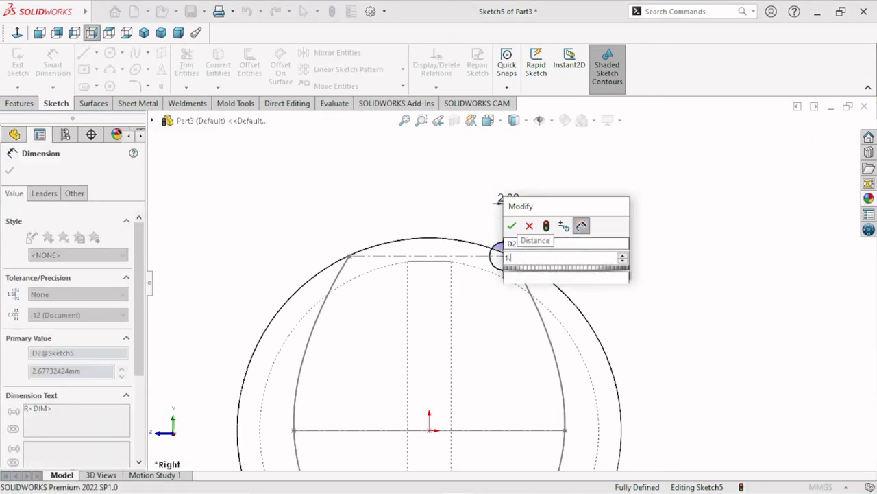
{"action": "type", "text": "15"}
{"action": "left_click", "coordinate": [511, 226]}
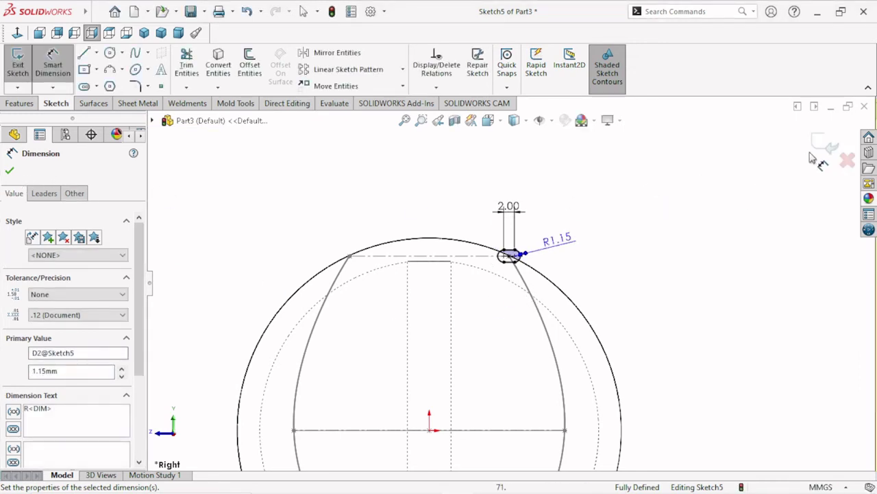
{"action": "left_click", "coordinate": [829, 148]}
{"action": "key", "text": "ctrl+b"}
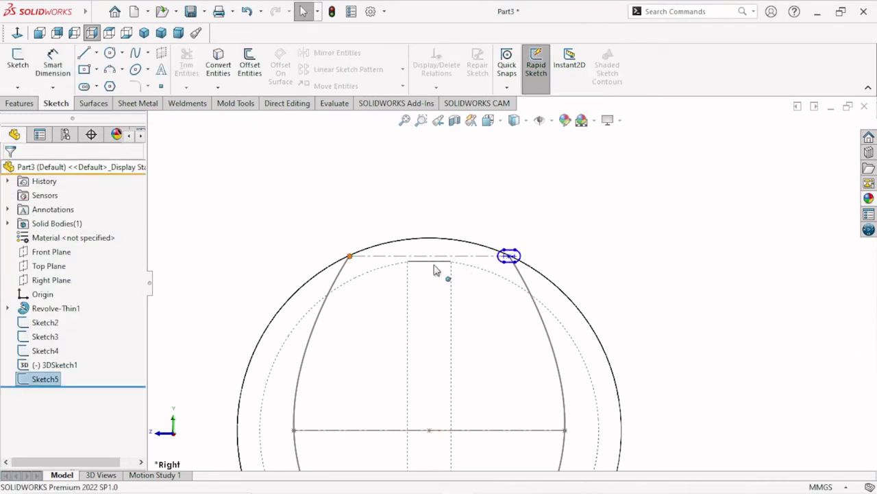
{"action": "key", "text": "f"}
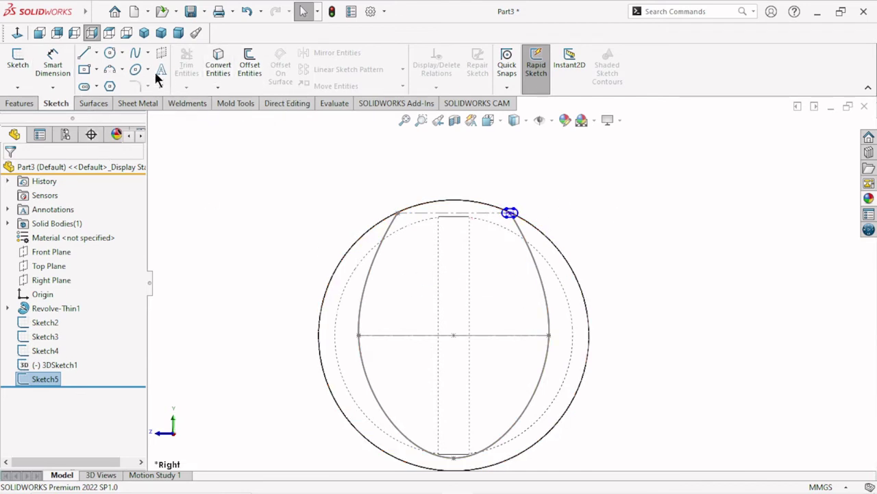
- Swept-cut Sketch5's slot along the 3DSketch1 seam curve, creating Cut-Sweep1
{"action": "left_click", "coordinate": [19, 103]}
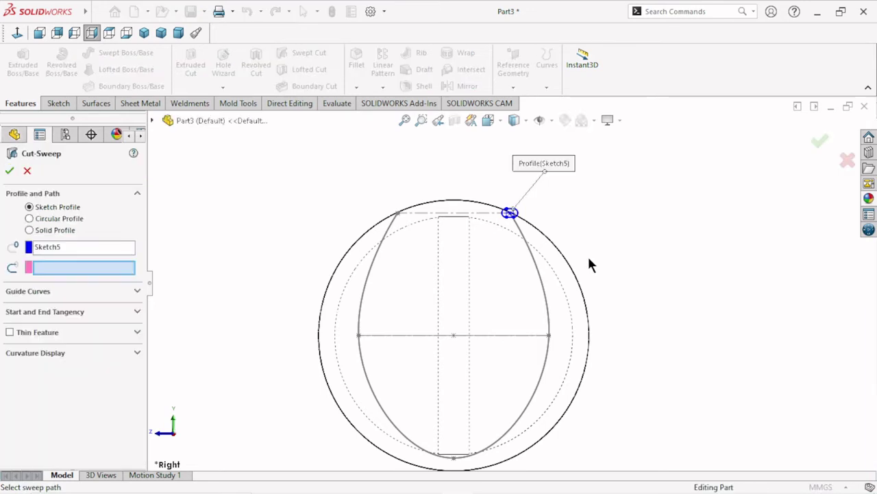
{"action": "left_click", "coordinate": [74, 248]}
{"action": "left_click", "coordinate": [631, 279]}
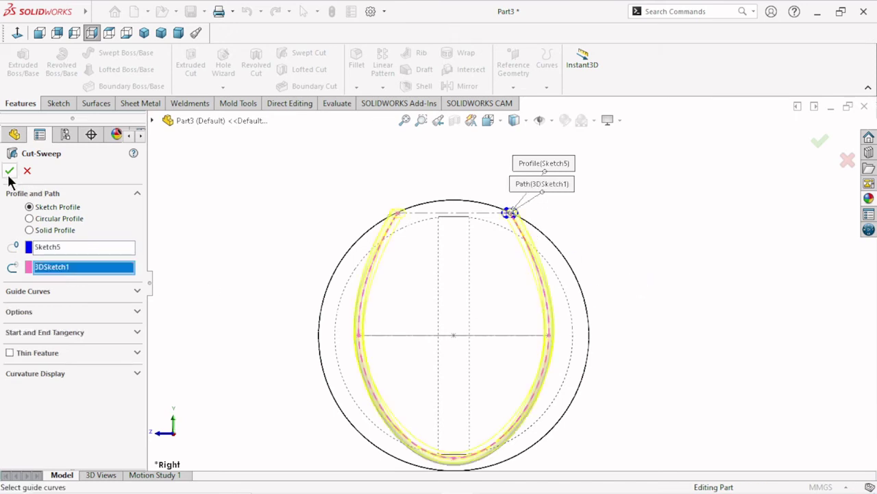
{"action": "key", "text": "Return"}
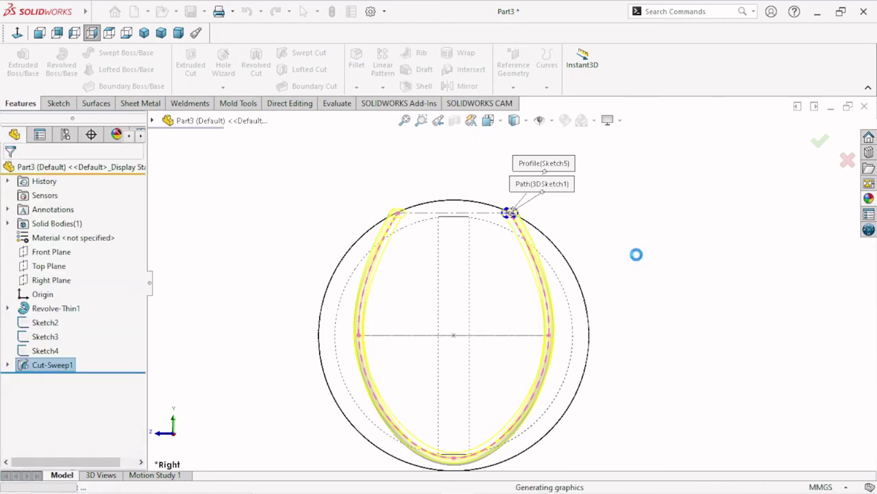
{"action": "mouse_move", "coordinate": [554, 211]}
{"action": "middle_mouse_down"}
{"action": "mouse_move", "coordinate": [582, 345]}
{"action": "mouse_move", "coordinate": [558, 343]}
{"action": "mouse_move", "coordinate": [607, 337]}
{"action": "middle_mouse_up"}
{"action": "scroll", "coordinate": [558, 336], "scroll_direction": "up", "scroll_amount": 3}
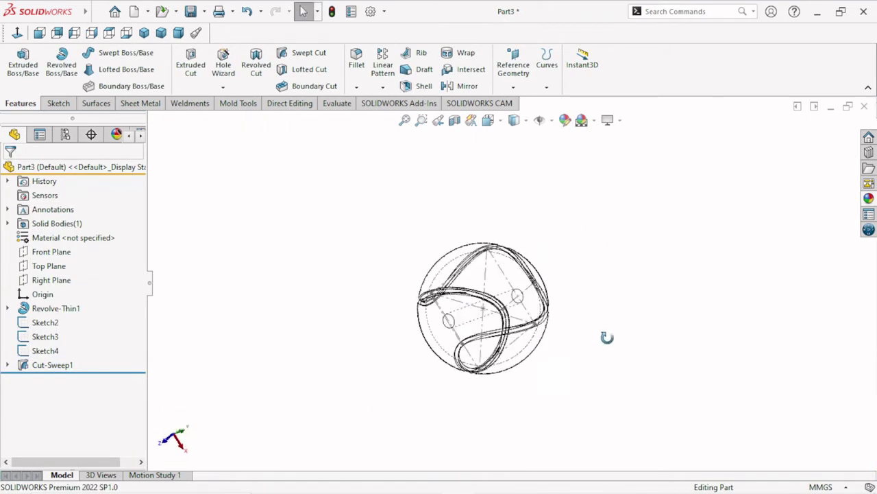
- Switch the display style to shaded with edges and orbit the sphere
{"action": "left_click", "coordinate": [526, 121]}
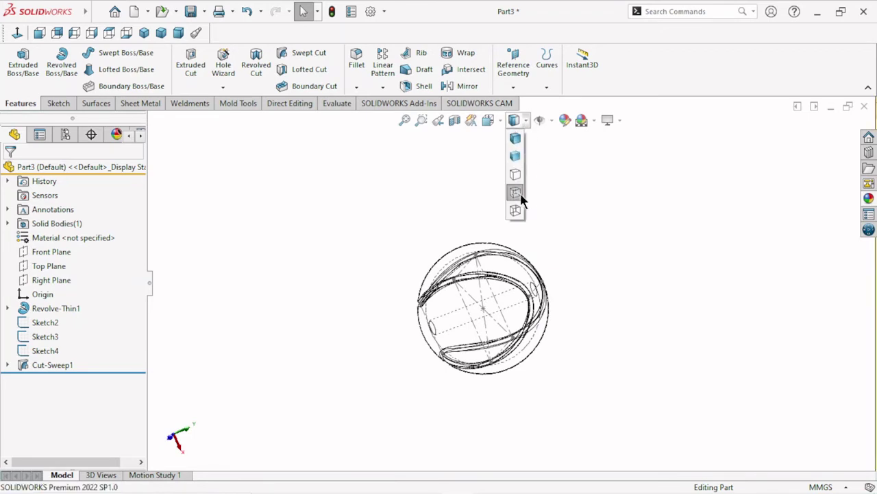
{"action": "left_click", "coordinate": [516, 140]}
{"action": "scroll", "coordinate": [595, 298], "scroll_direction": "up", "scroll_amount": 2}
{"action": "mouse_move", "coordinate": [595, 298]}
{"action": "middle_mouse_down"}
{"action": "mouse_move", "coordinate": [542, 251]}
{"action": "mouse_move", "coordinate": [442, 337]}
{"action": "mouse_move", "coordinate": [364, 251]}
{"action": "mouse_move", "coordinate": [473, 276]}
{"action": "middle_mouse_up"}
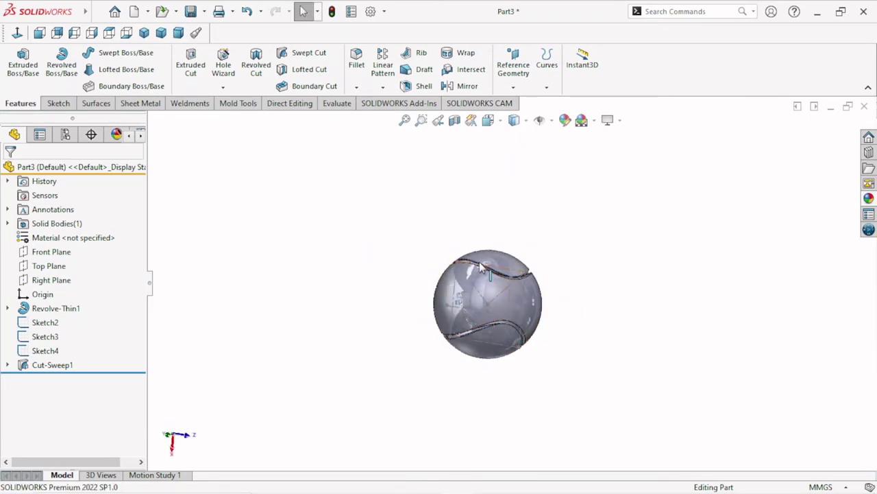
{"action": "scroll", "coordinate": [505, 308], "scroll_direction": "down", "scroll_amount": 2}
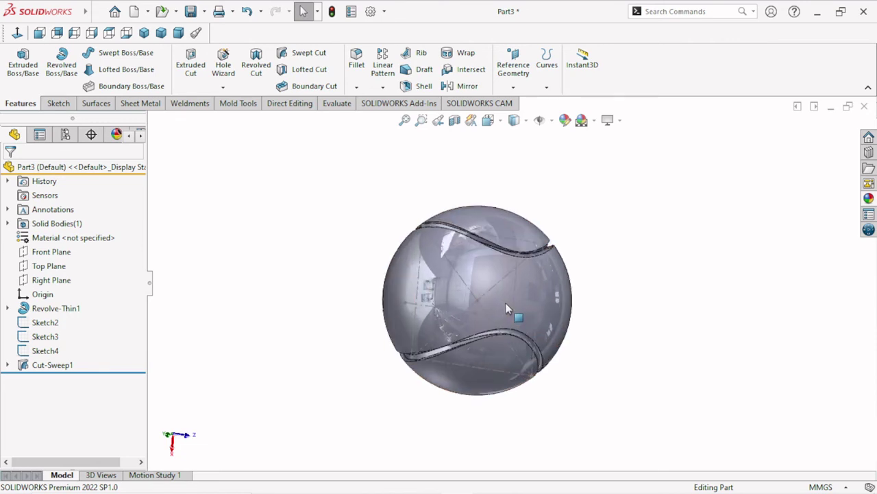
{"action": "scroll", "coordinate": [512, 312], "scroll_direction": "down", "scroll_amount": 1}
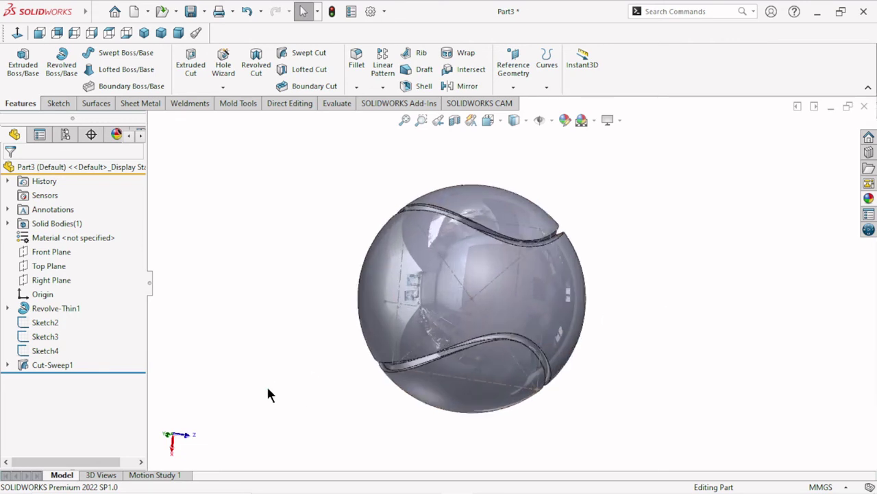
- Hide Sketch2, Sketch3 and Sketch4 in the feature tree
{"action": "right_click", "coordinate": [41, 322]}
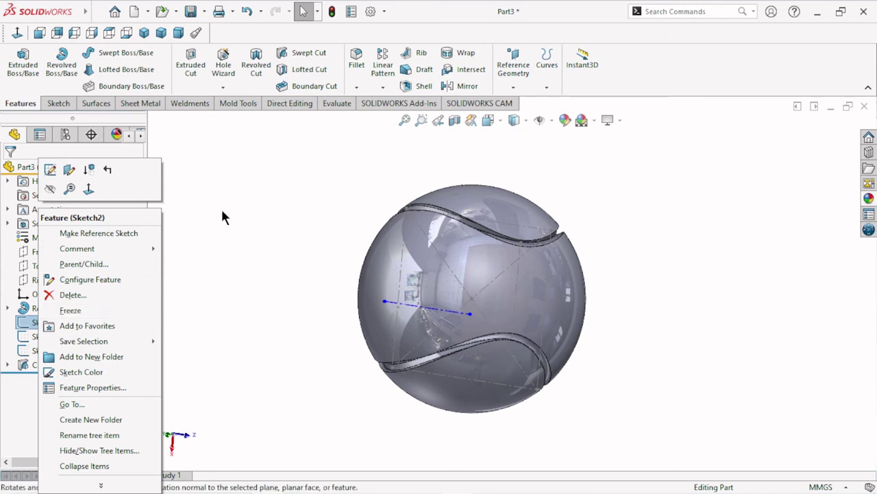
{"action": "left_click", "coordinate": [221, 207]}
{"action": "left_click", "coordinate": [34, 323]}
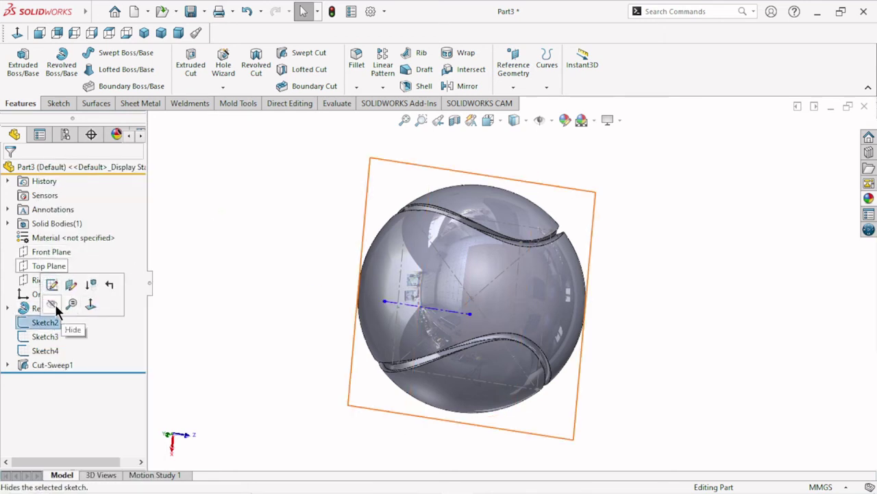
{"action": "left_click", "coordinate": [55, 303]}
{"action": "left_click", "coordinate": [43, 334]}
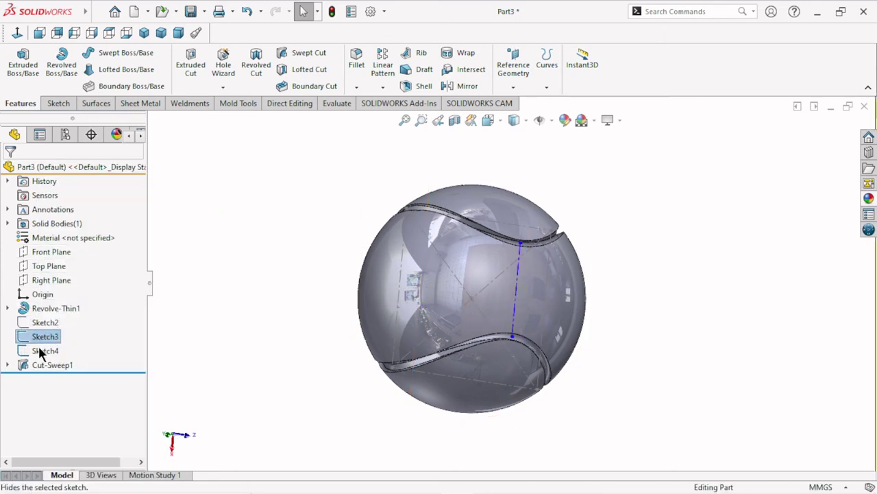
{"action": "left_click", "coordinate": [39, 348]}
{"action": "left_click", "coordinate": [55, 308]}
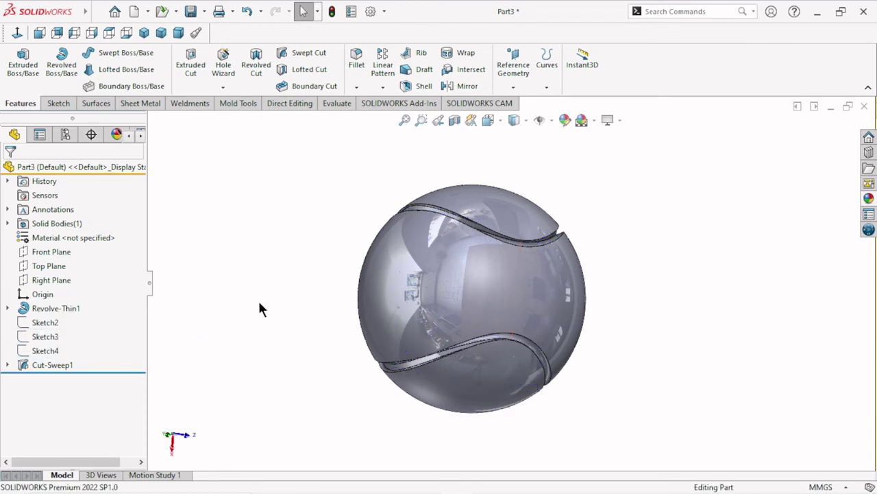
- Apply the blue cotton appearance from Fabric > Cloth to the whole ball
{"action": "left_click", "coordinate": [872, 201]}
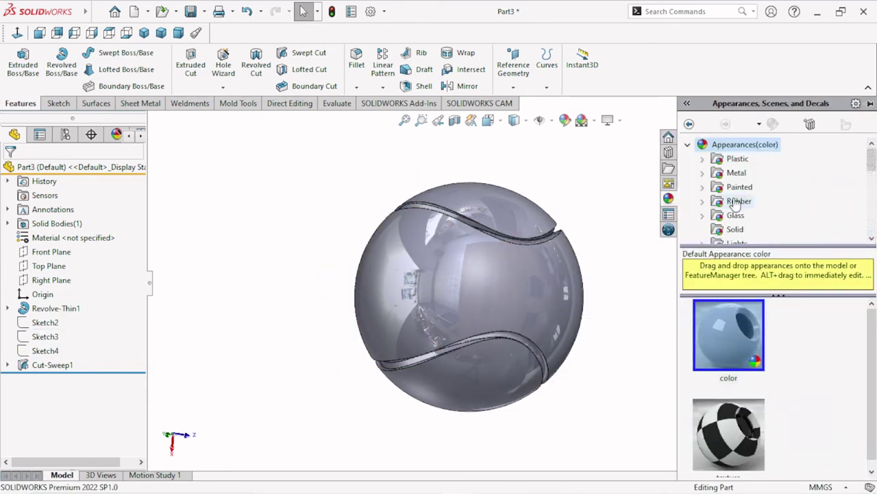
{"action": "left_click_drag", "start_coordinate": [873, 171], "coordinate": [871, 179]}
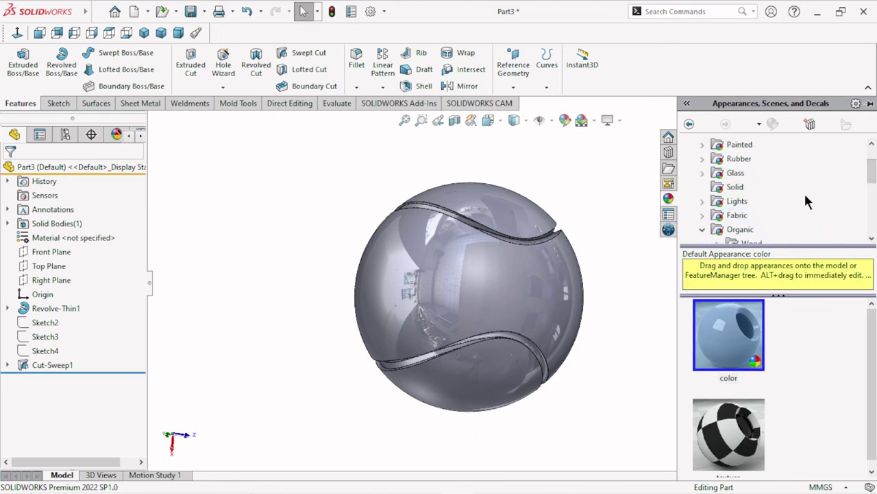
{"action": "left_click_drag", "start_coordinate": [873, 176], "coordinate": [873, 194]}
{"action": "left_click", "coordinate": [702, 144]}
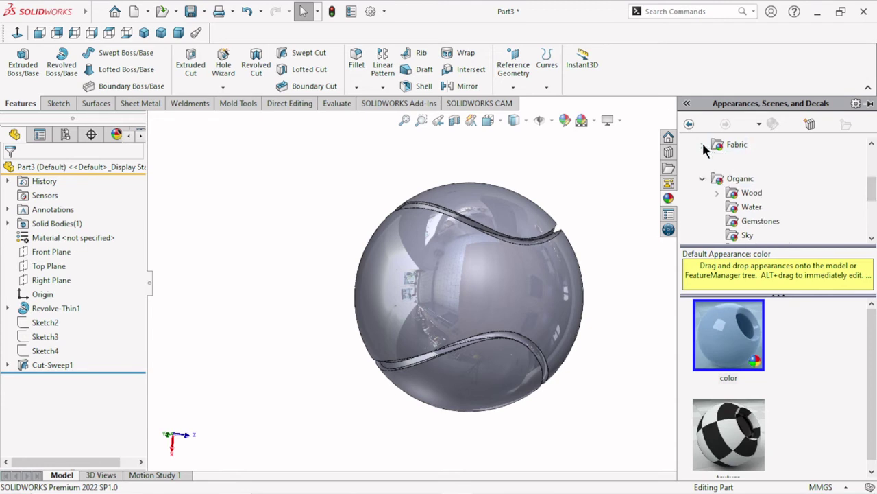
{"action": "left_click", "coordinate": [752, 159]}
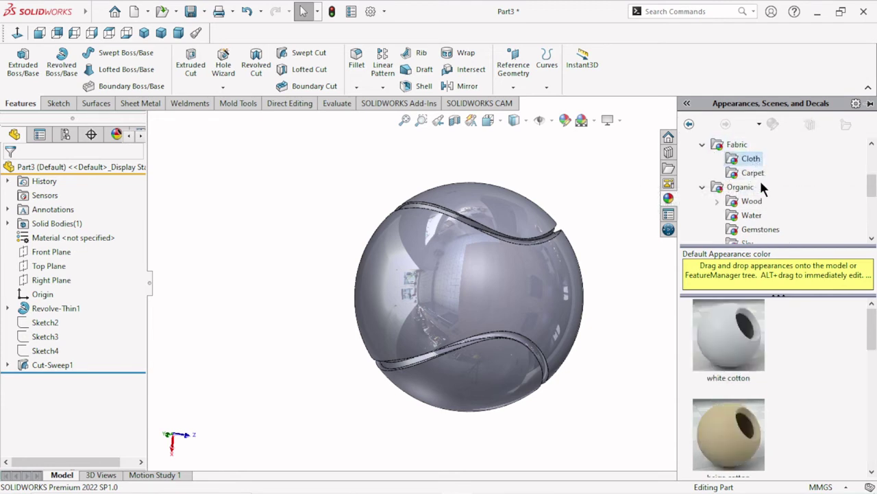
{"action": "mouse_move", "coordinate": [874, 332]}
{"action": "left_mouse_down"}
{"action": "mouse_move", "coordinate": [872, 411]}
{"action": "mouse_move", "coordinate": [865, 328]}
{"action": "mouse_move", "coordinate": [870, 367]}
{"action": "left_mouse_up"}
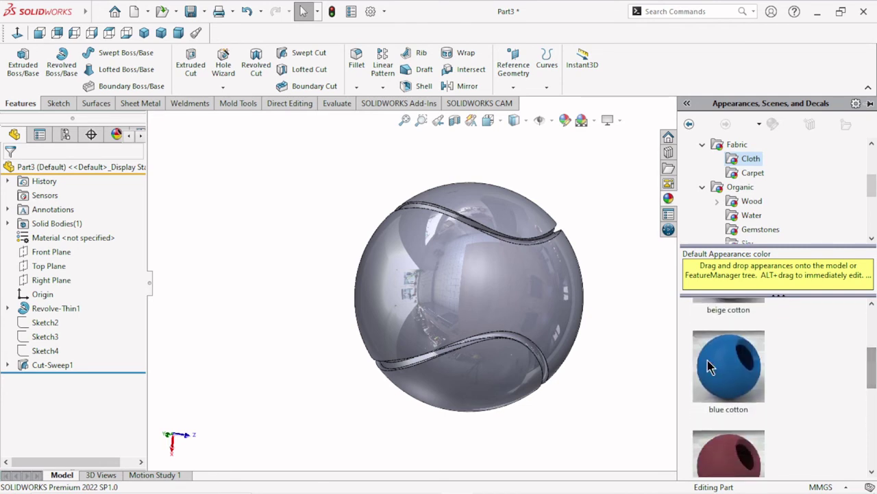
{"action": "mouse_move", "coordinate": [728, 366]}
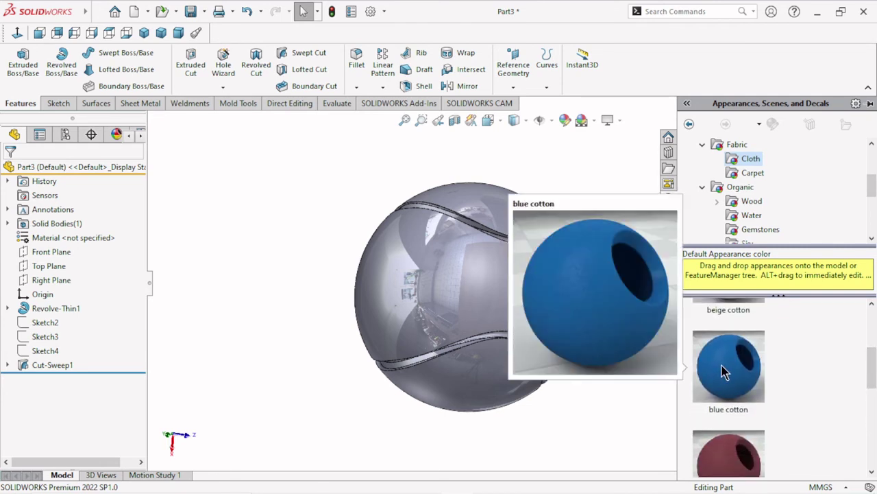
{"action": "mouse_move", "coordinate": [725, 370]}
{"action": "left_mouse_down"}
{"action": "mouse_move", "coordinate": [423, 302]}
{"action": "mouse_move", "coordinate": [473, 274]}
{"action": "left_mouse_up"}
{"action": "left_click", "coordinate": [513, 231]}
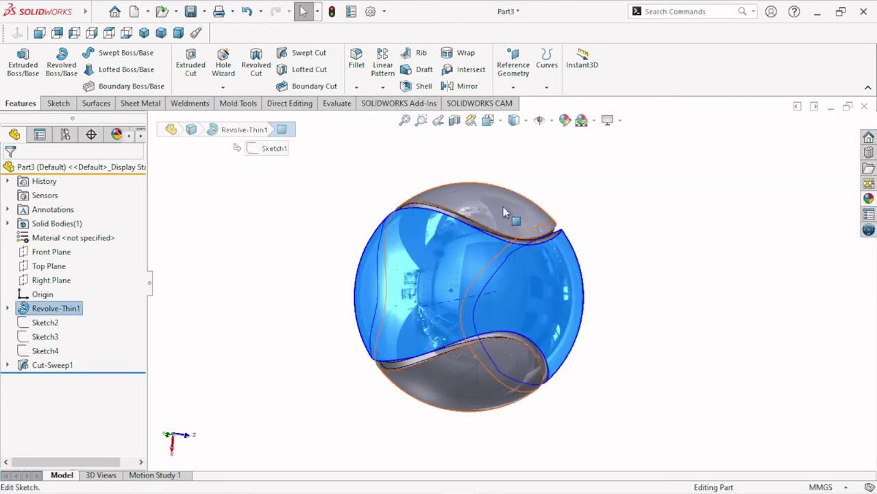
{"action": "left_click", "coordinate": [870, 197]}
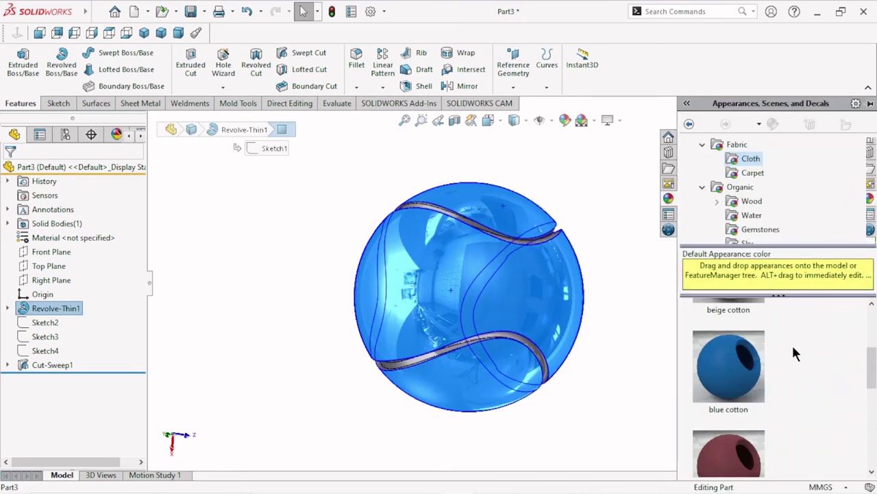
{"action": "double_click", "coordinate": [722, 396]}
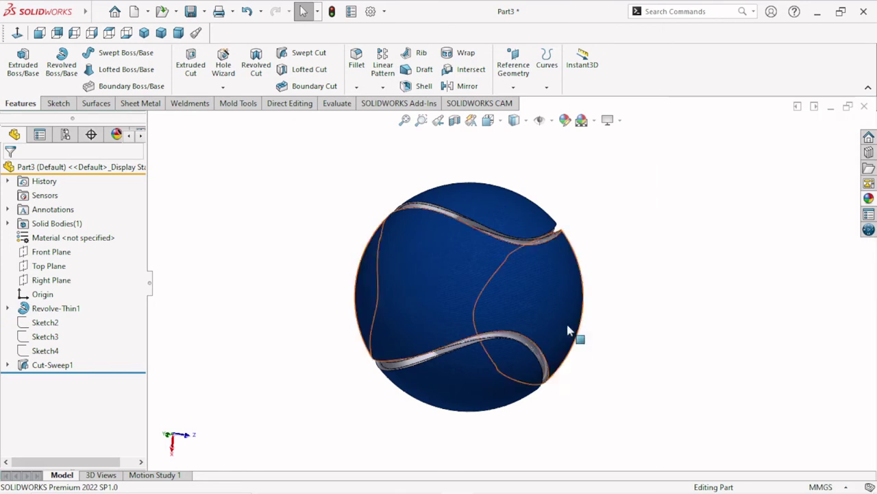
{"action": "scroll", "coordinate": [583, 306], "scroll_direction": "down", "scroll_amount": 3}
{"action": "scroll", "coordinate": [583, 305], "scroll_direction": "up", "scroll_amount": 2}
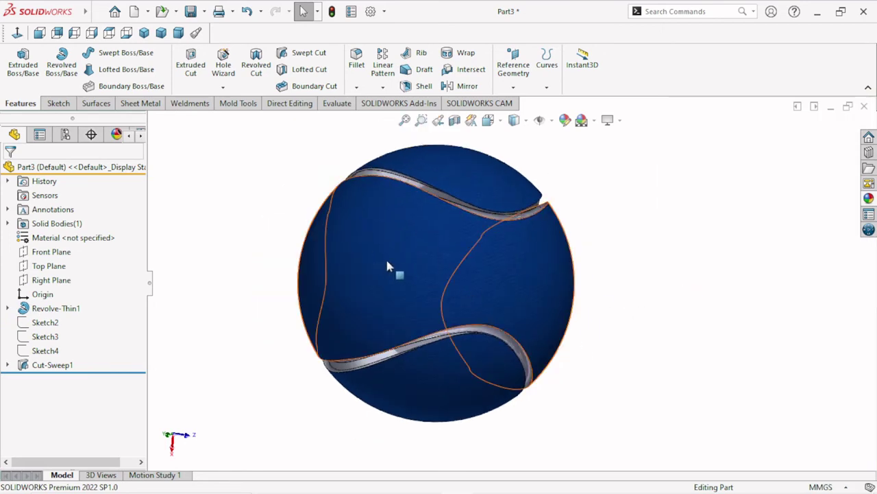
{"action": "scroll", "coordinate": [392, 268], "scroll_direction": "up", "scroll_amount": 1}
{"action": "mouse_move", "coordinate": [392, 268]}
{"action": "middle_mouse_down"}
{"action": "mouse_move", "coordinate": [497, 343]}
{"action": "mouse_move", "coordinate": [476, 304]}
{"action": "mouse_move", "coordinate": [416, 288]}
{"action": "mouse_move", "coordinate": [656, 251]}
{"action": "mouse_move", "coordinate": [470, 254]}
{"action": "mouse_move", "coordinate": [607, 185]}
{"action": "middle_mouse_up"}
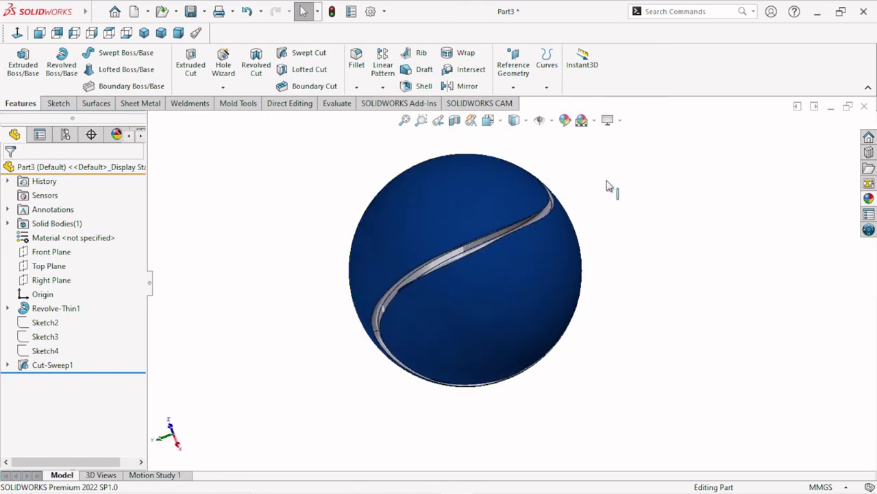
{"action": "left_click", "coordinate": [620, 121]}
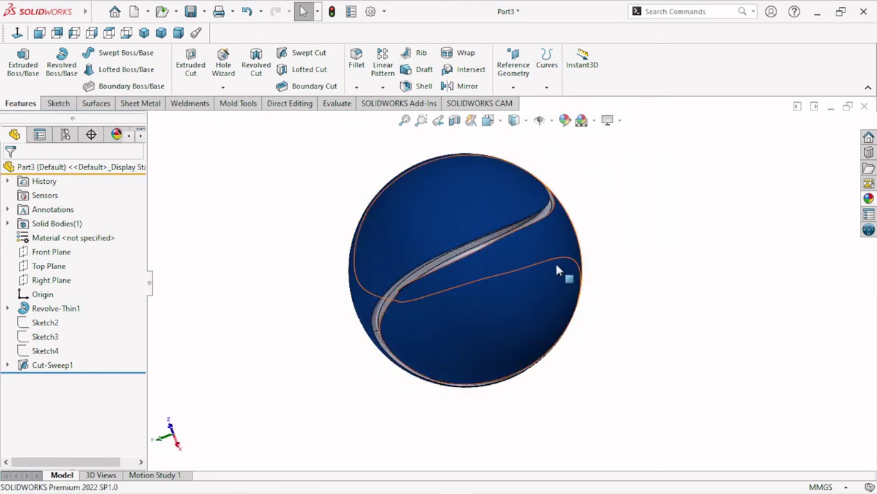
{"action": "left_click", "coordinate": [621, 121]}
{"action": "scroll", "coordinate": [491, 252], "scroll_direction": "down", "scroll_amount": 4}
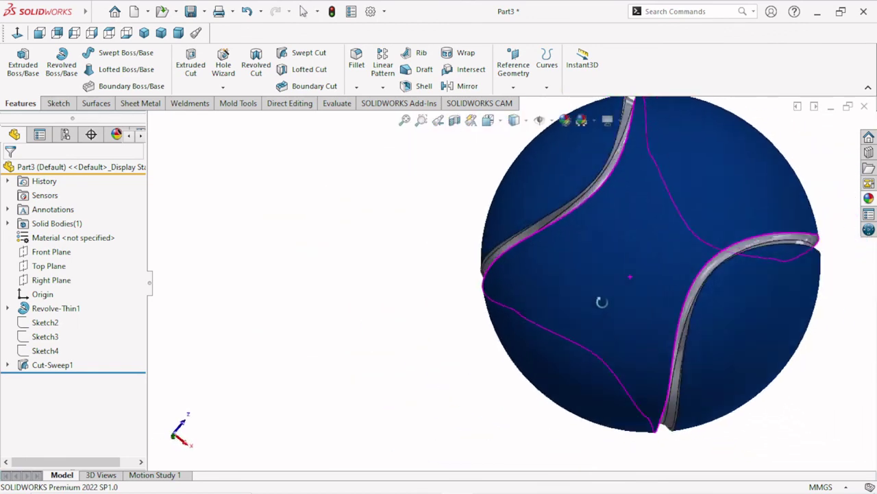
{"action": "middle_click_drag", "start_coordinate": [684, 276], "coordinate": [627, 308]}
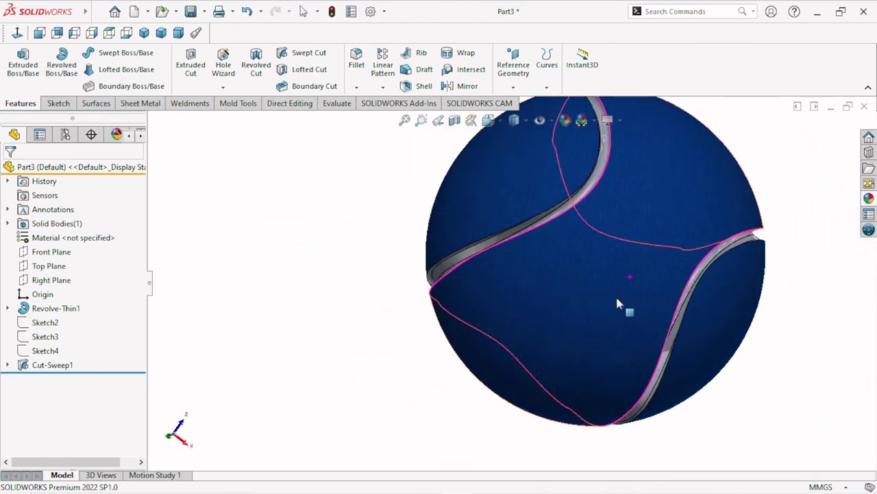
{"action": "scroll", "coordinate": [744, 219], "scroll_direction": "up", "scroll_amount": 2}
{"action": "middle_click_drag", "start_coordinate": [734, 231], "coordinate": [635, 248]}
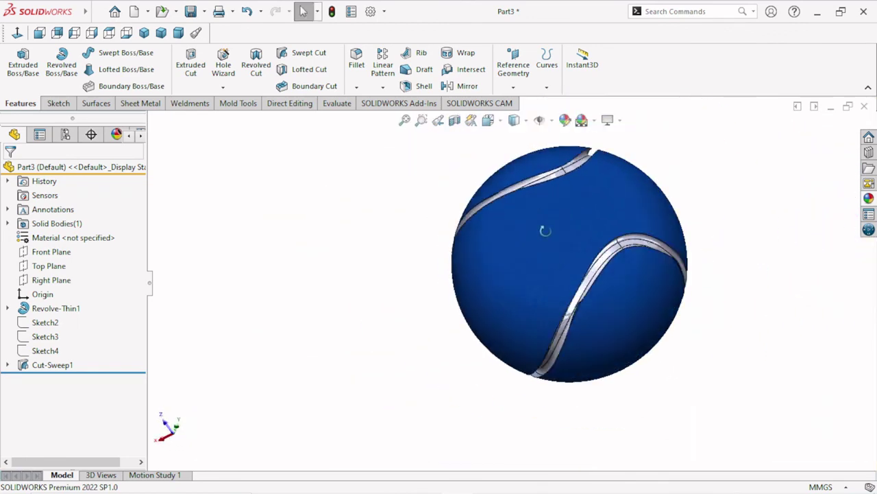
{"action": "scroll", "coordinate": [627, 237], "scroll_direction": "down", "scroll_amount": 2}
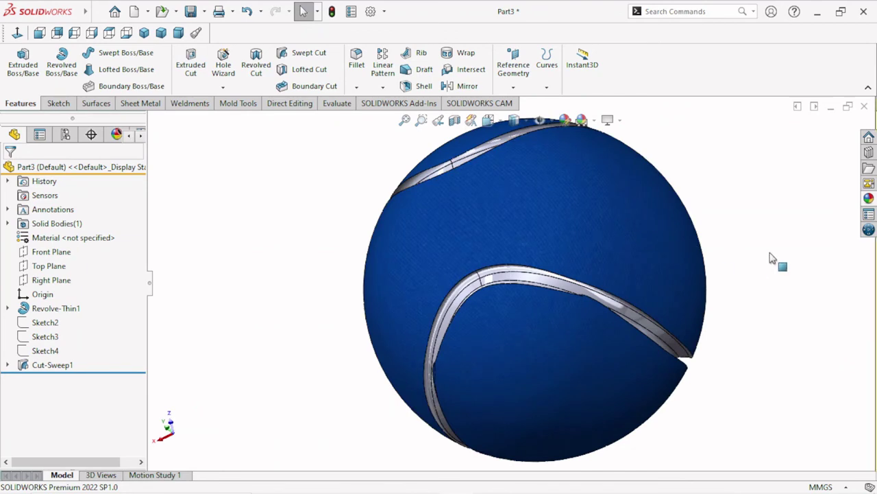
- Colour the Cut-Sweep1 groove faces white
{"action": "left_click", "coordinate": [33, 369]}
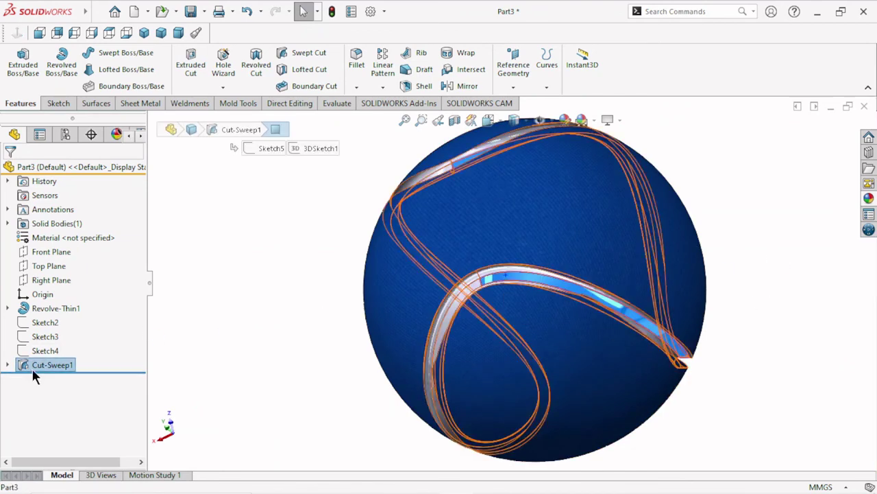
{"action": "left_click", "coordinate": [163, 373]}
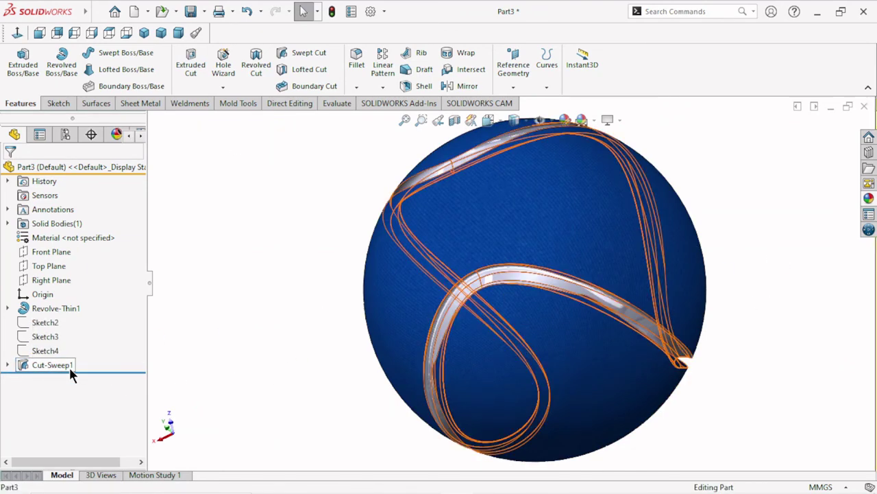
{"action": "left_click", "coordinate": [69, 367]}
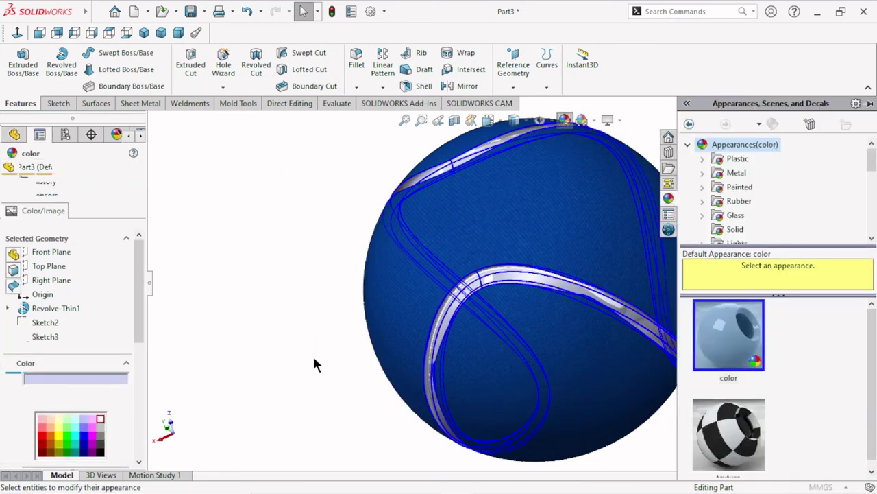
{"action": "left_click", "coordinate": [102, 418]}
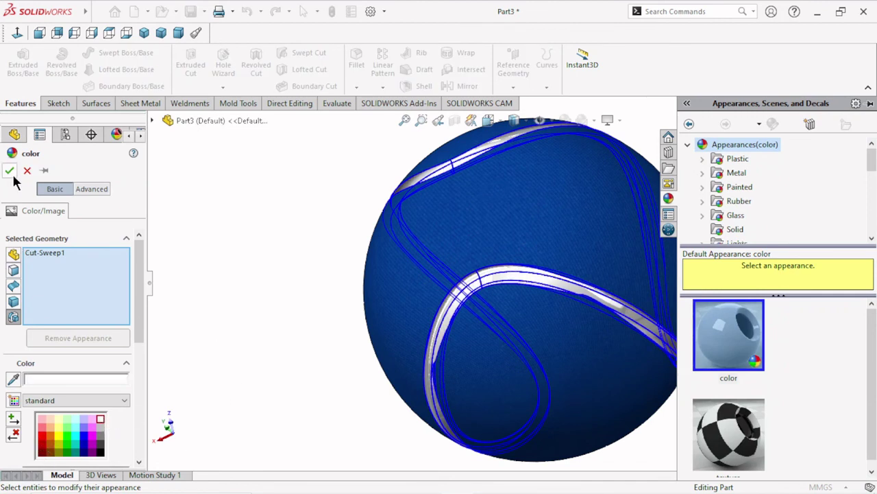
{"action": "key", "text": "Return"}
{"action": "scroll", "coordinate": [564, 303], "scroll_direction": "down", "scroll_amount": 3}
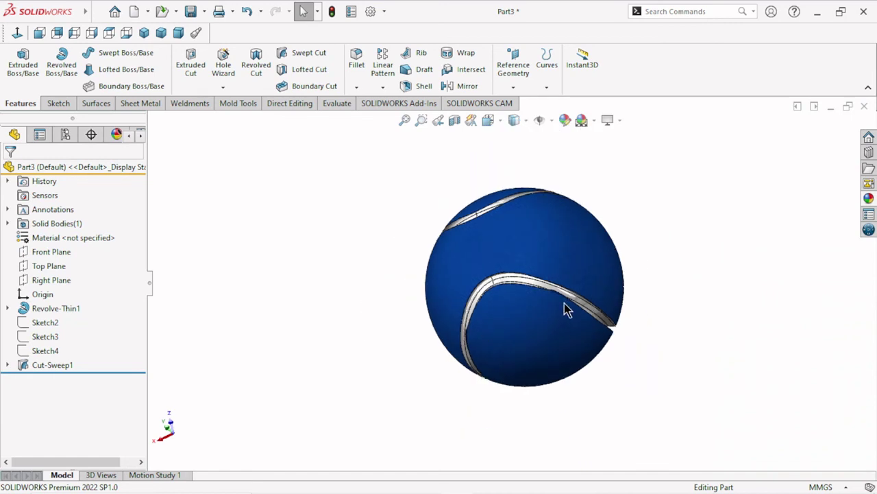
{"action": "mouse_move", "coordinate": [564, 303]}
{"action": "middle_mouse_down"}
{"action": "mouse_move", "coordinate": [502, 364]}
{"action": "mouse_move", "coordinate": [316, 314]}
{"action": "mouse_move", "coordinate": [505, 320]}
{"action": "mouse_move", "coordinate": [526, 298]}
{"action": "middle_mouse_up"}
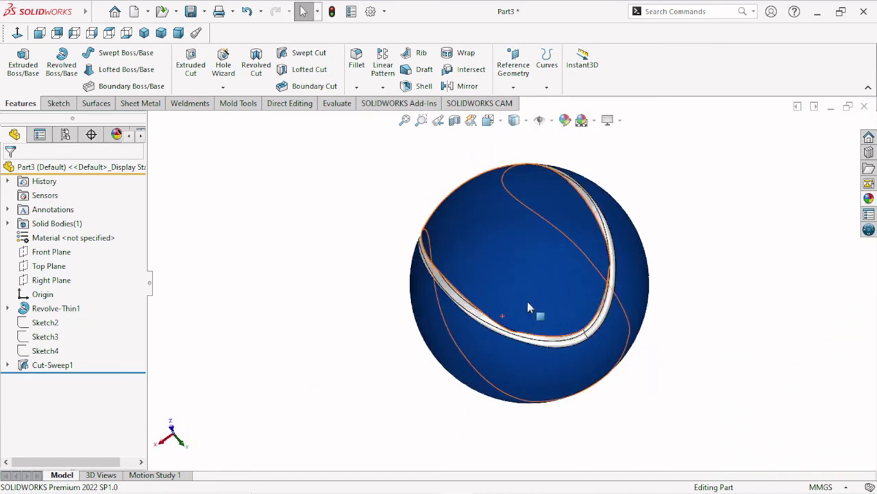
{"action": "scroll", "coordinate": [585, 276], "scroll_direction": "down", "scroll_amount": 2}
{"action": "scroll", "coordinate": [576, 282], "scroll_direction": "down", "scroll_amount": 2}
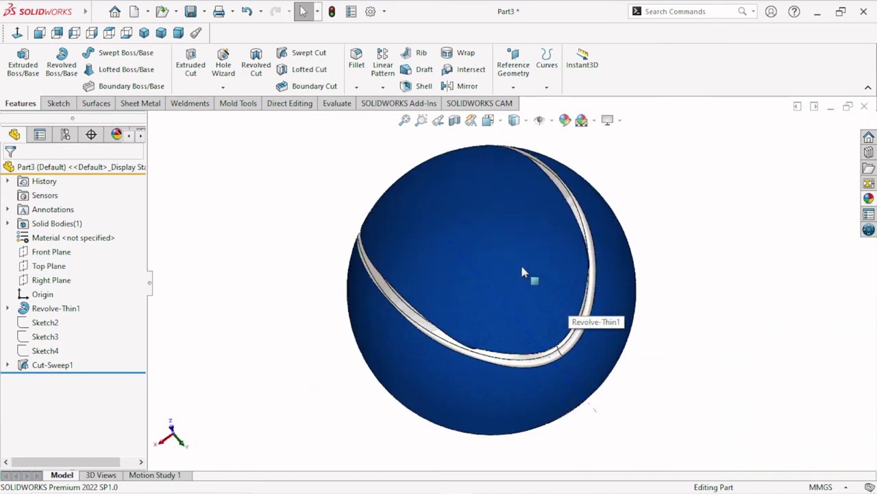
{"action": "mouse_move", "coordinate": [607, 241]}
{"action": "middle_mouse_down"}
{"action": "mouse_move", "coordinate": [603, 359]}
{"action": "mouse_move", "coordinate": [603, 210]}
{"action": "mouse_move", "coordinate": [613, 276]}
{"action": "mouse_move", "coordinate": [606, 358]}
{"action": "mouse_move", "coordinate": [589, 286]}
{"action": "mouse_move", "coordinate": [609, 250]}
{"action": "mouse_move", "coordinate": [699, 288]}
{"action": "middle_mouse_up"}
{"action": "key", "text": "f"}
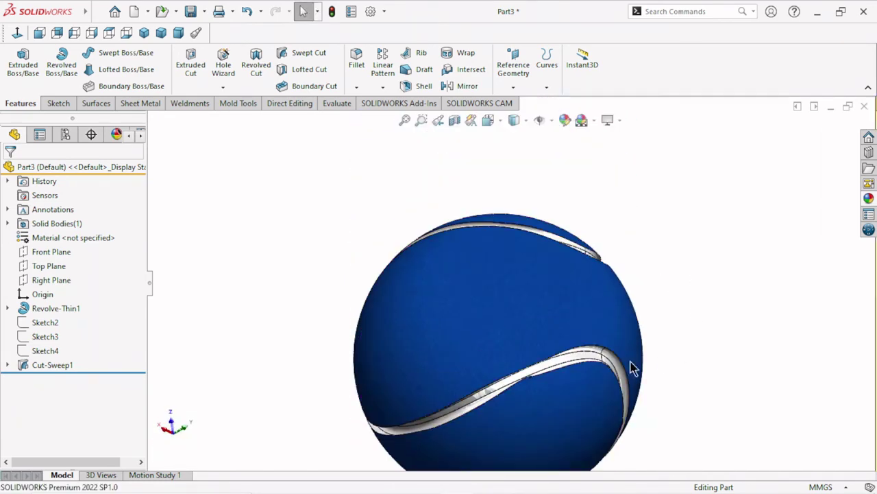
{"action": "scroll", "coordinate": [513, 366], "scroll_direction": "up", "scroll_amount": 2}
{"action": "scroll", "coordinate": [576, 341], "scroll_direction": "down", "scroll_amount": 2}
{"action": "scroll", "coordinate": [576, 341], "scroll_direction": "down", "scroll_amount": 2}
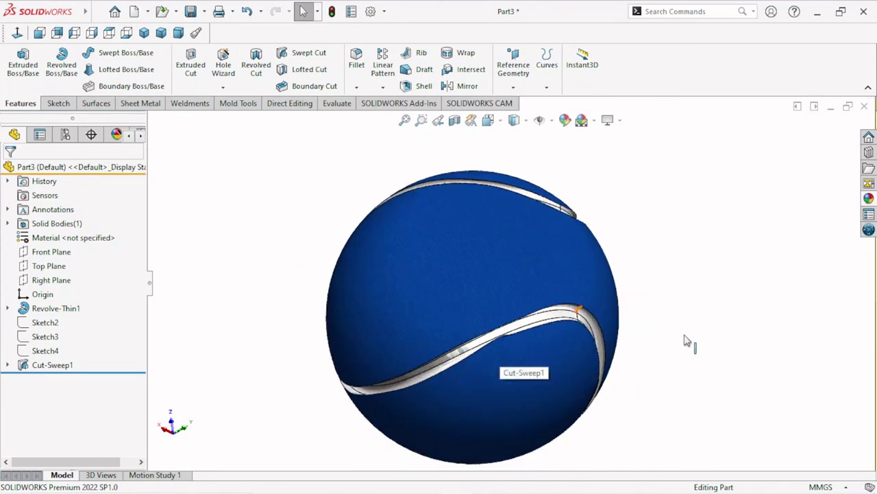
{"action": "middle_click_drag", "start_coordinate": [675, 365], "coordinate": [577, 352]}
{"action": "scroll", "coordinate": [619, 342], "scroll_direction": "up", "scroll_amount": 3}
{"action": "scroll", "coordinate": [720, 290], "scroll_direction": "down", "scroll_amount": 2}
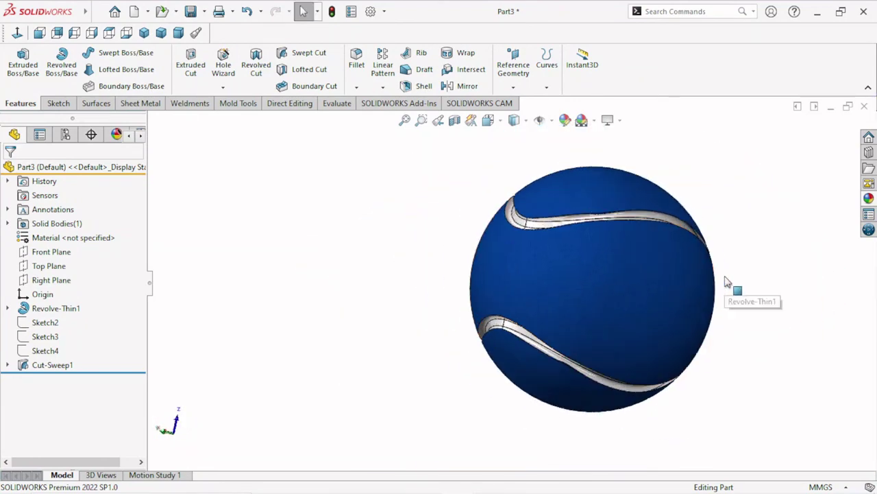
{"action": "scroll", "coordinate": [689, 286], "scroll_direction": "down", "scroll_amount": 2}
{"action": "key", "text": "f"}
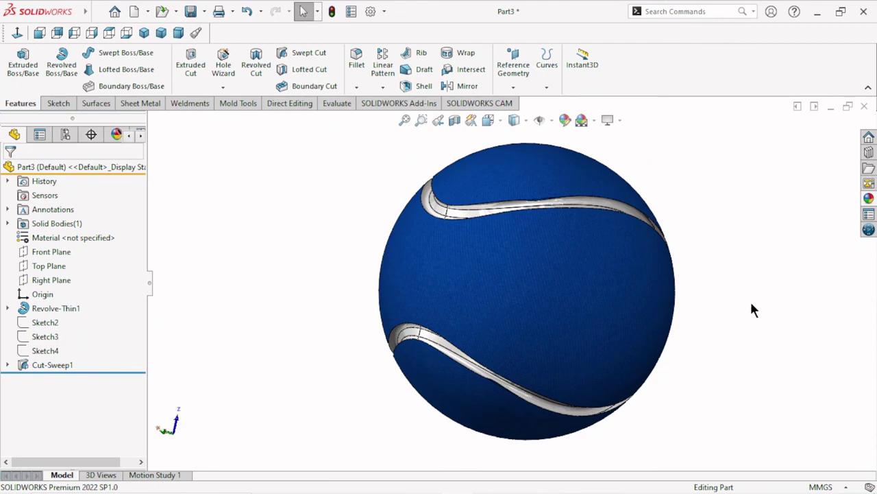
{"action": "scroll", "coordinate": [713, 323], "scroll_direction": "down", "scroll_amount": 2}
{"action": "mouse_move", "coordinate": [691, 339]}
{"action": "middle_mouse_down"}
{"action": "mouse_move", "coordinate": [652, 335]}
{"action": "mouse_move", "coordinate": [597, 253]}
{"action": "mouse_move", "coordinate": [627, 208]}
{"action": "mouse_move", "coordinate": [513, 249]}
{"action": "mouse_move", "coordinate": [630, 373]}
{"action": "mouse_move", "coordinate": [660, 386]}
{"action": "mouse_move", "coordinate": [668, 347]}
{"action": "mouse_move", "coordinate": [505, 308]}
{"action": "mouse_move", "coordinate": [547, 396]}
{"action": "mouse_move", "coordinate": [601, 289]}
{"action": "mouse_move", "coordinate": [588, 172]}
{"action": "mouse_move", "coordinate": [609, 230]}
{"action": "middle_mouse_up"}
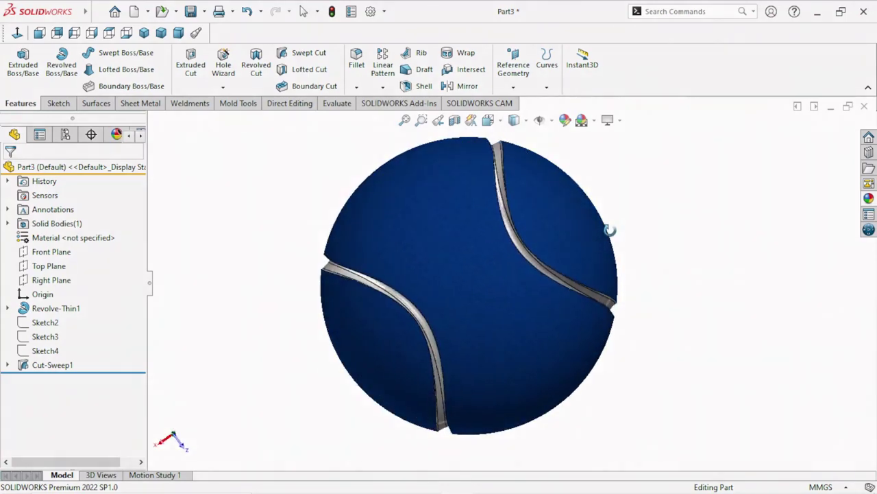